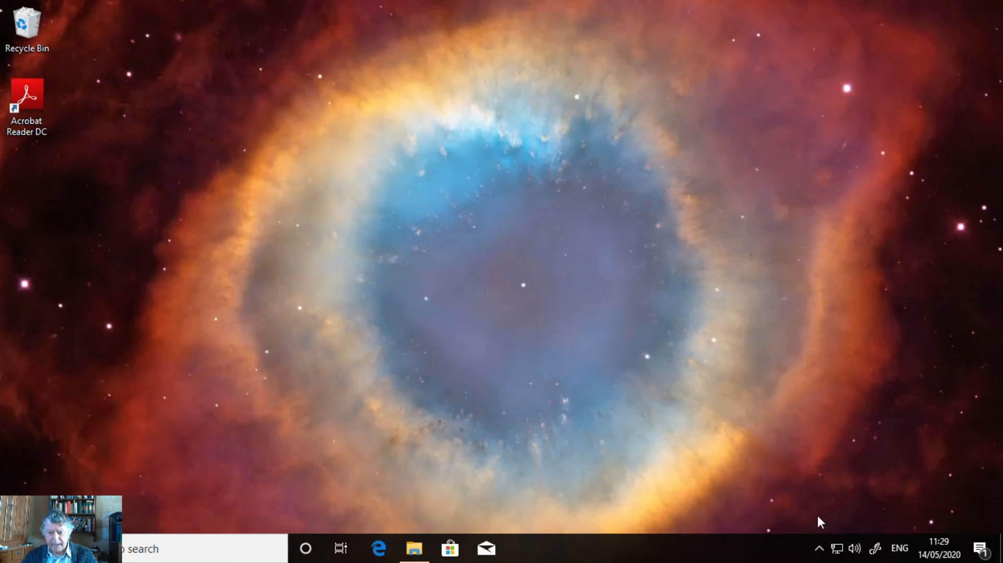
Step: View the picture windows7-start-menu01.jpg from the Videos 004 folder and close it
click(414, 548)
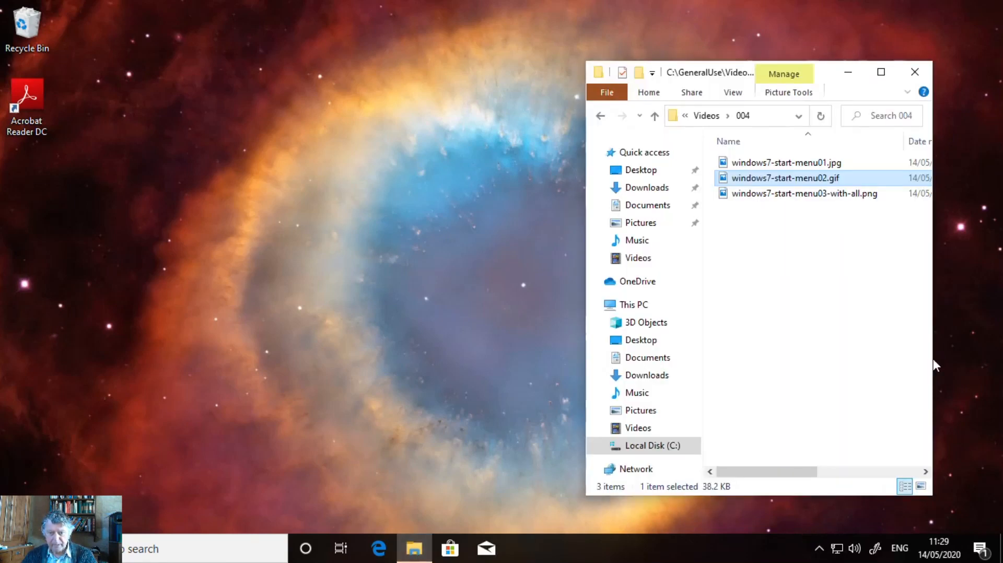
click(790, 165)
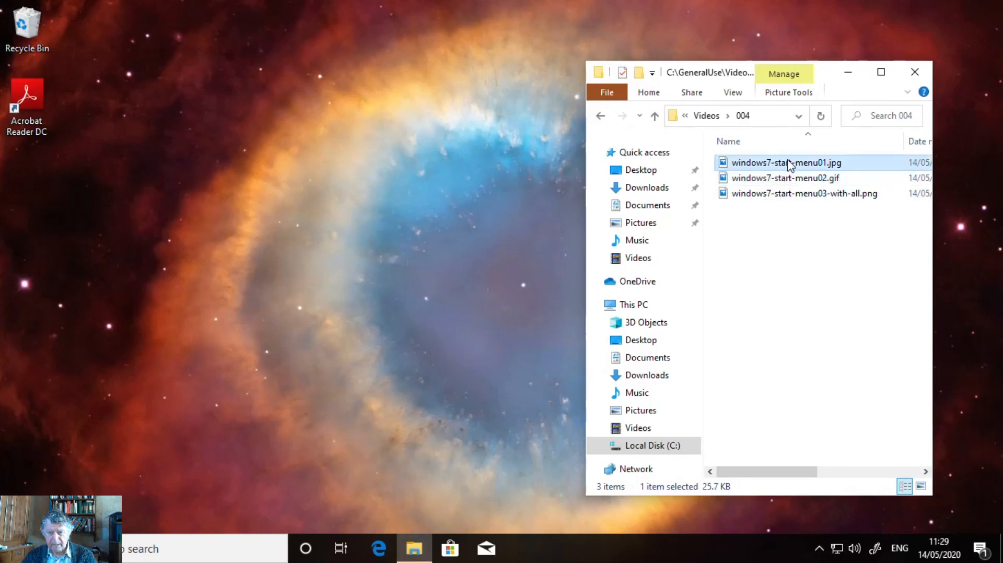
double_click(790, 165)
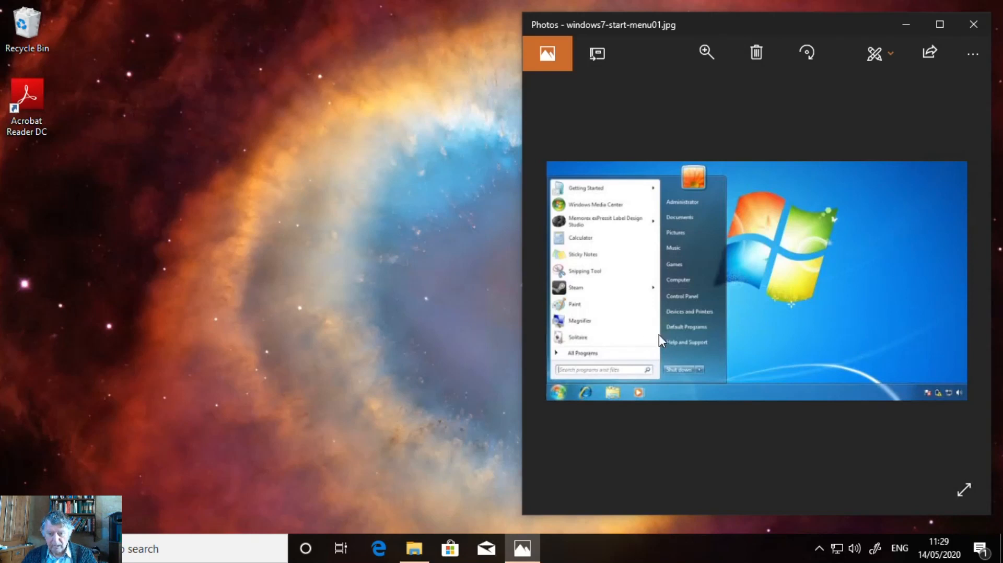
click(972, 27)
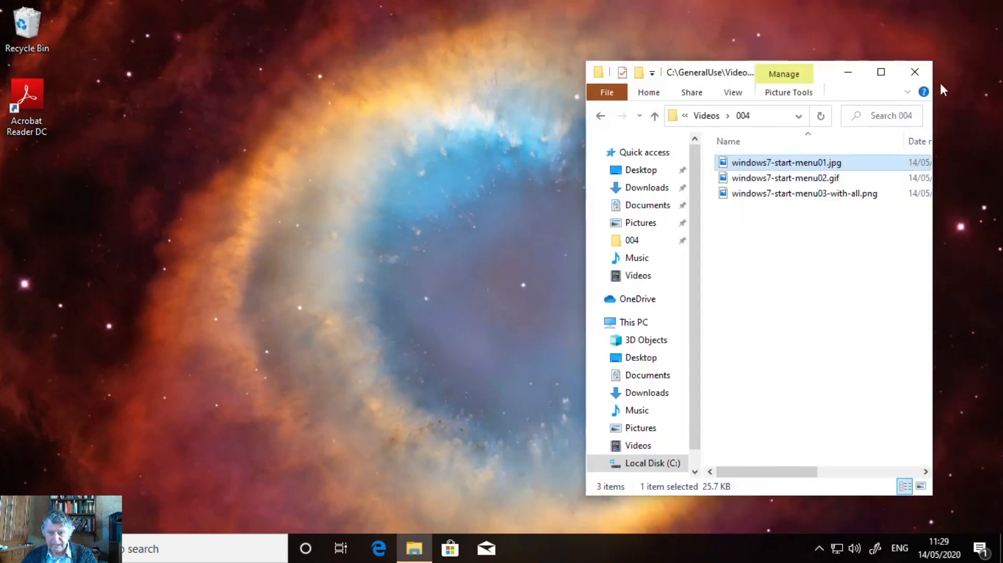
Step: View windows7-start-menu02.gif, close it, and open windows7-start-menu03-with-all.png from the same folder
click(759, 180)
double_click(759, 180)
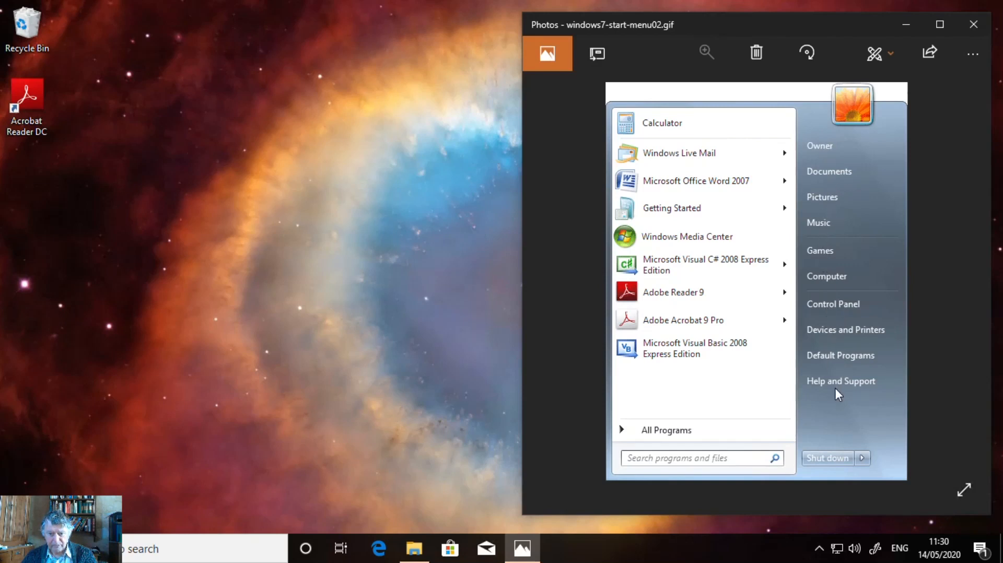
click(973, 29)
double_click(778, 193)
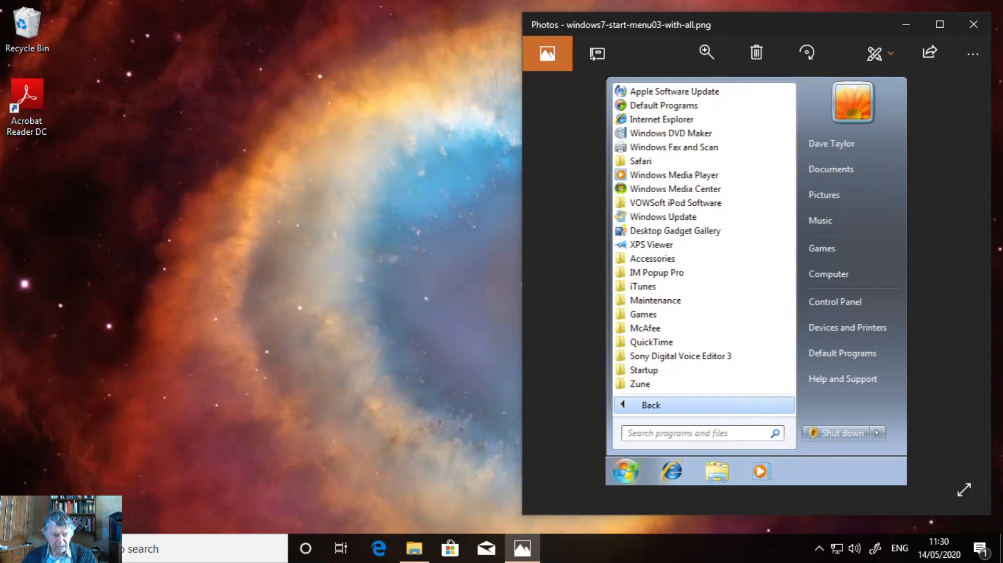
Step: Open the Windows 10 Start menu and examine its app list, tiles and the labelled account, Documents, Pictures and Settings shortcuts
key(super)
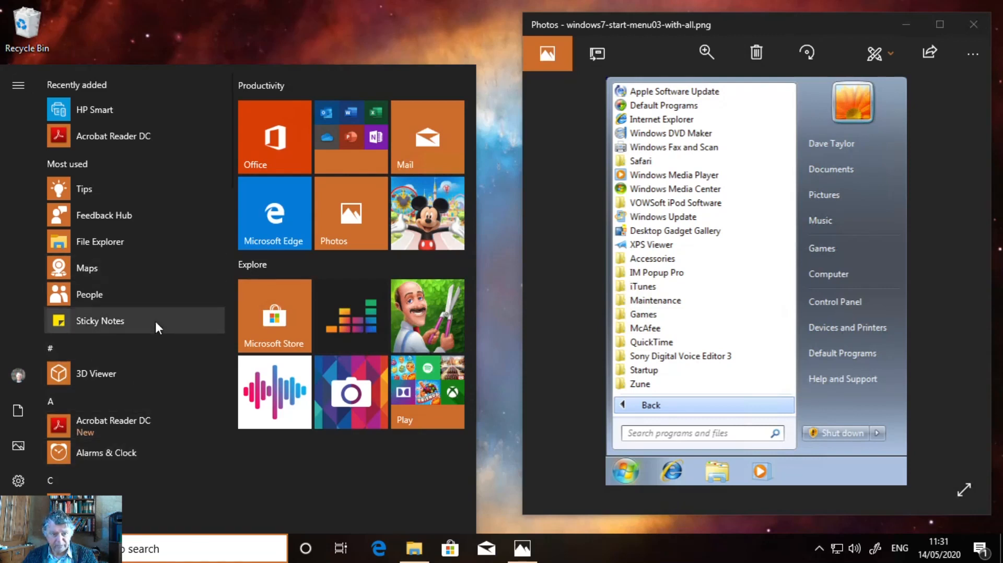
mouse_move(20, 118)
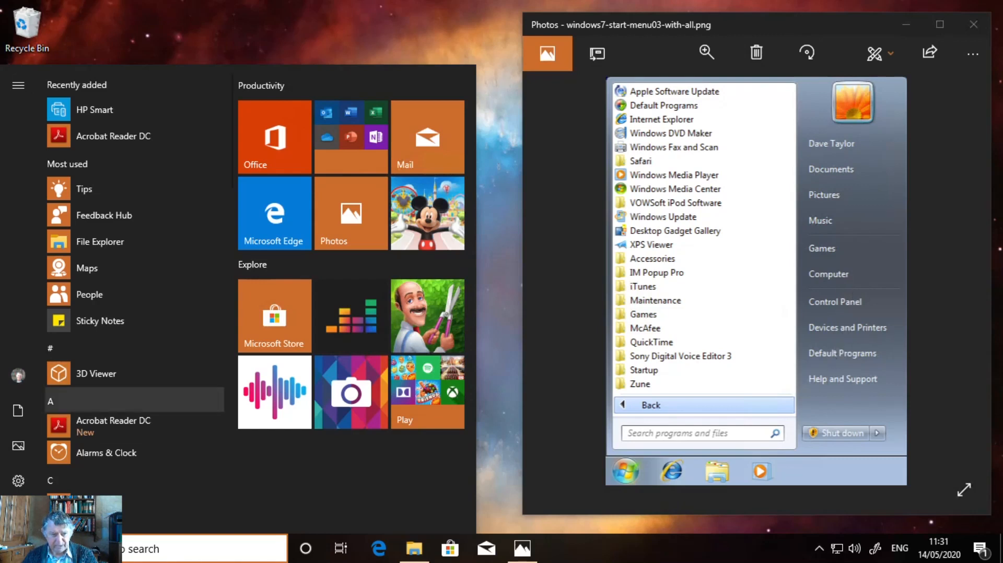
mouse_move(21, 408)
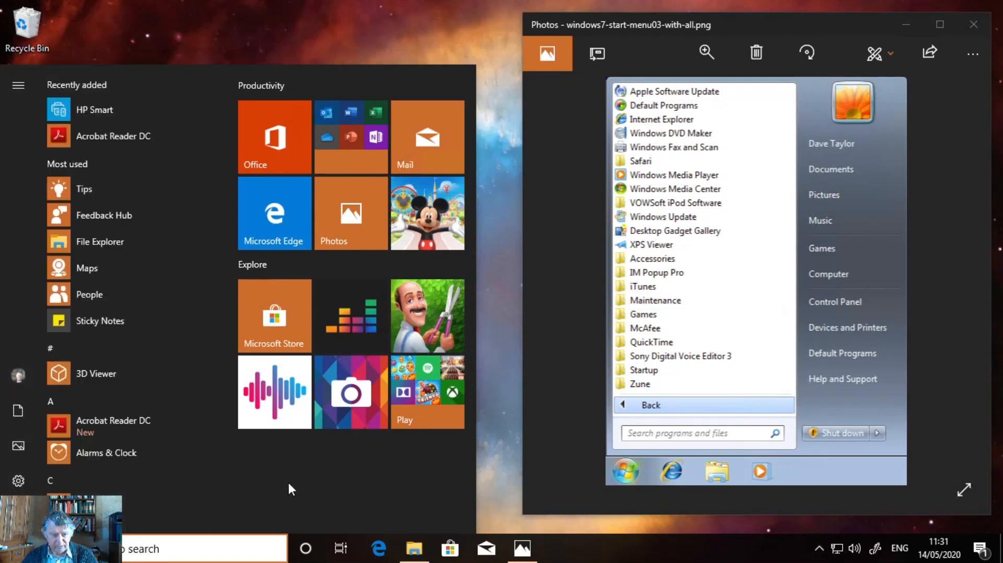
mouse_move(31, 328)
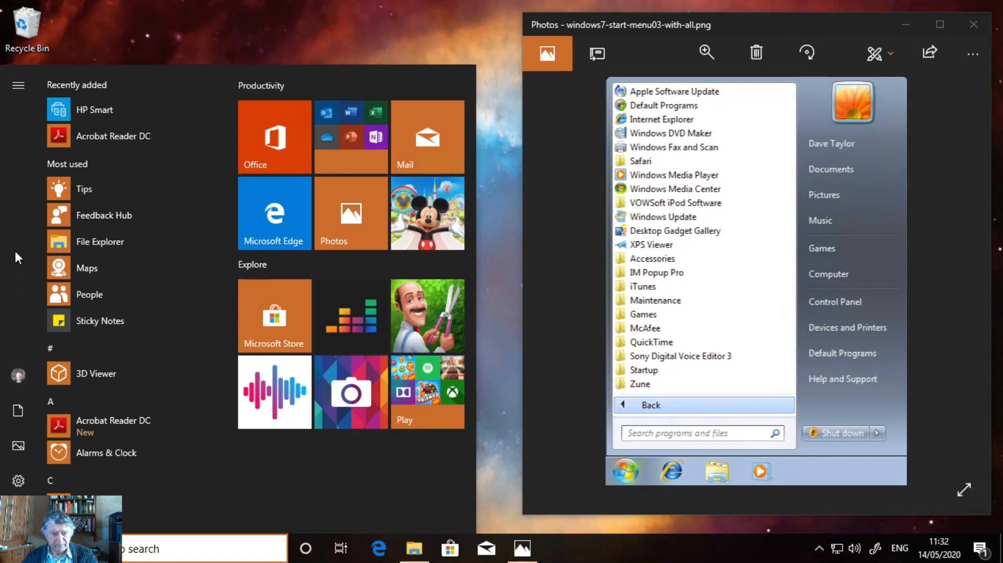
mouse_move(18, 290)
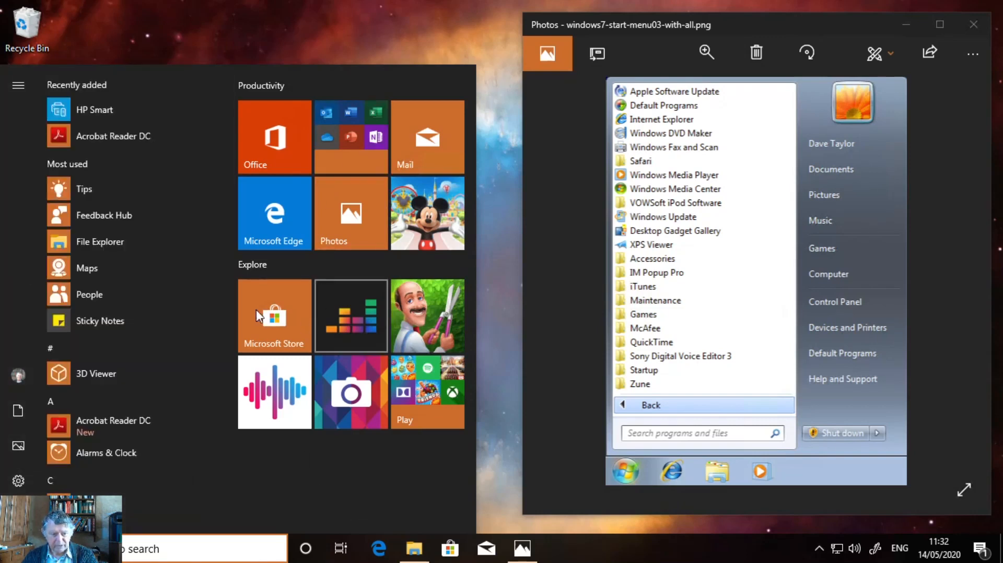
mouse_move(15, 271)
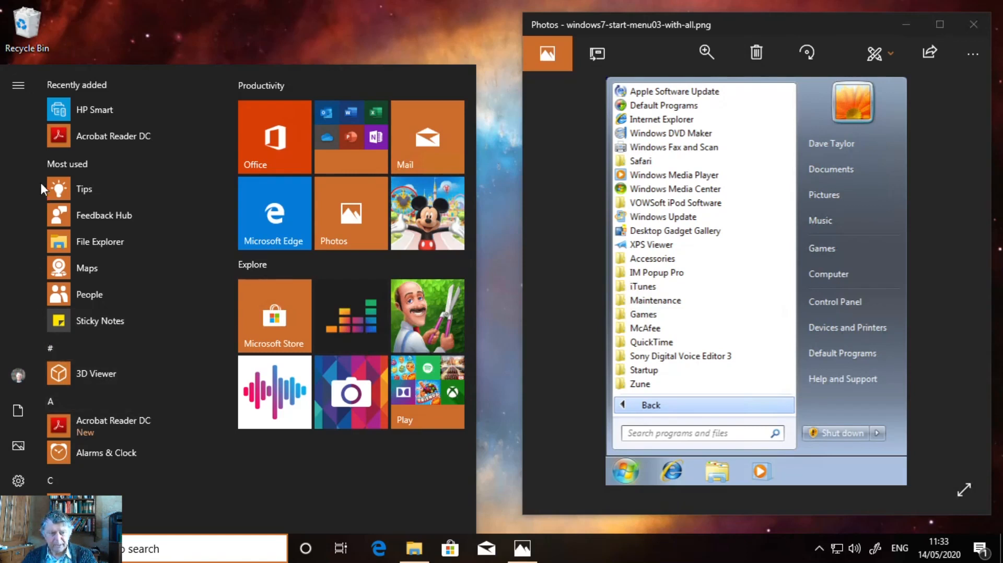
mouse_move(18, 222)
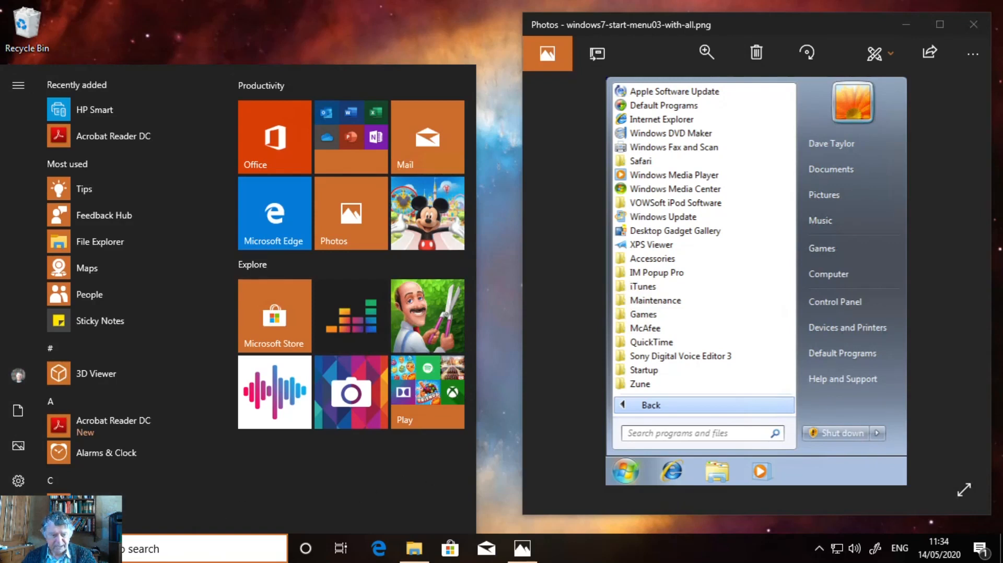
click(19, 516)
click(18, 516)
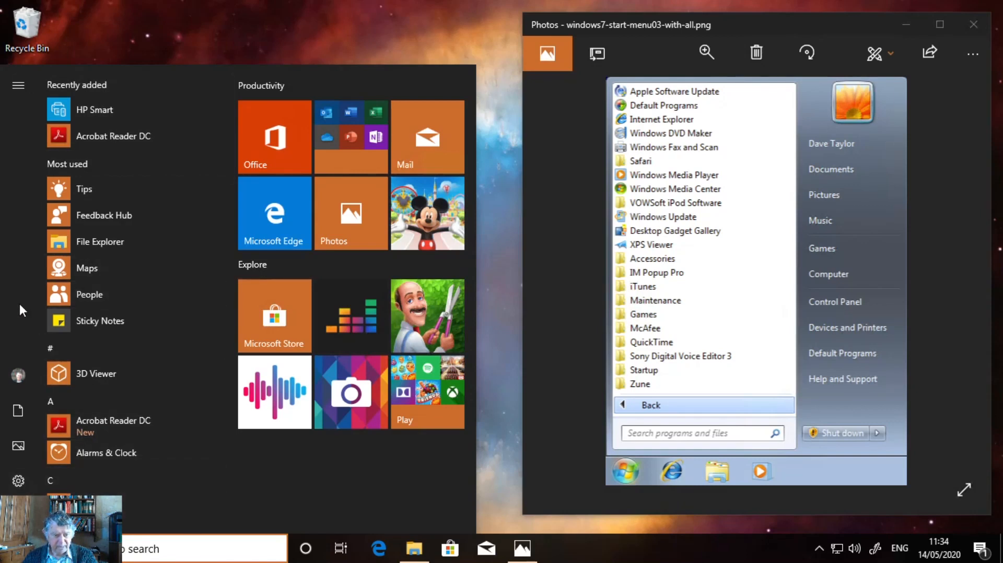
mouse_move(19, 302)
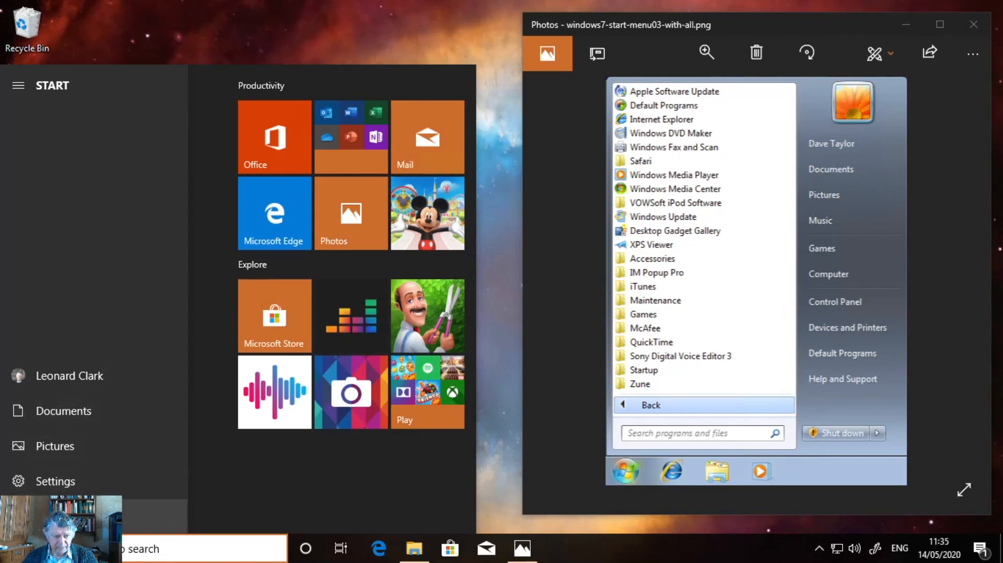
click(32, 516)
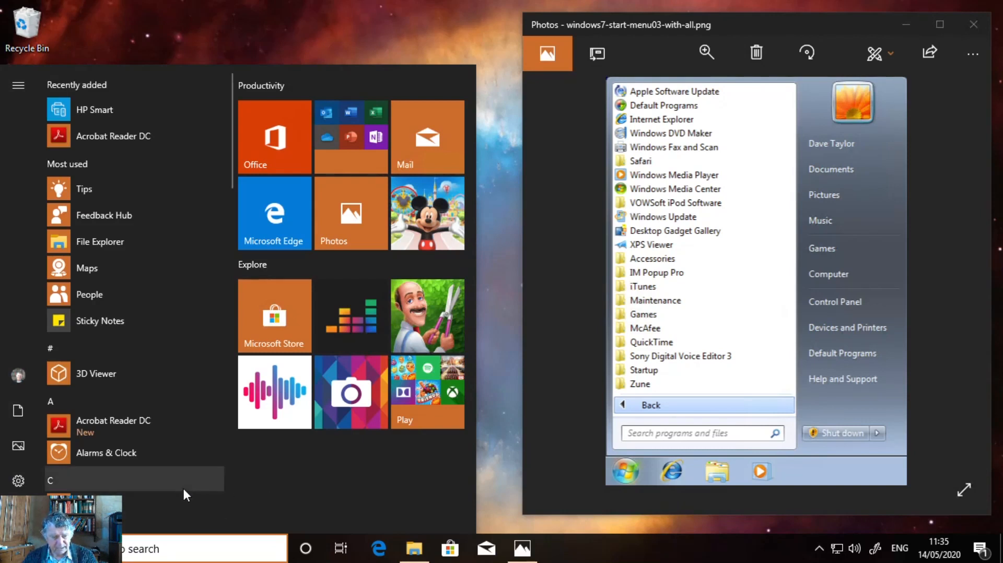
Step: Open Windows Settings from the Start menu, look over its categories and close it
mouse_move(19, 483)
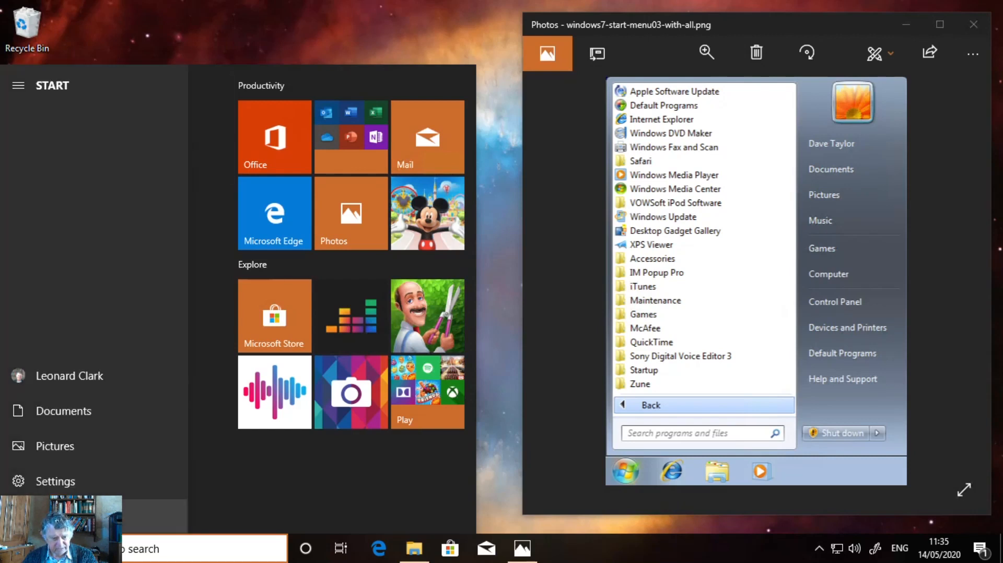
click(55, 481)
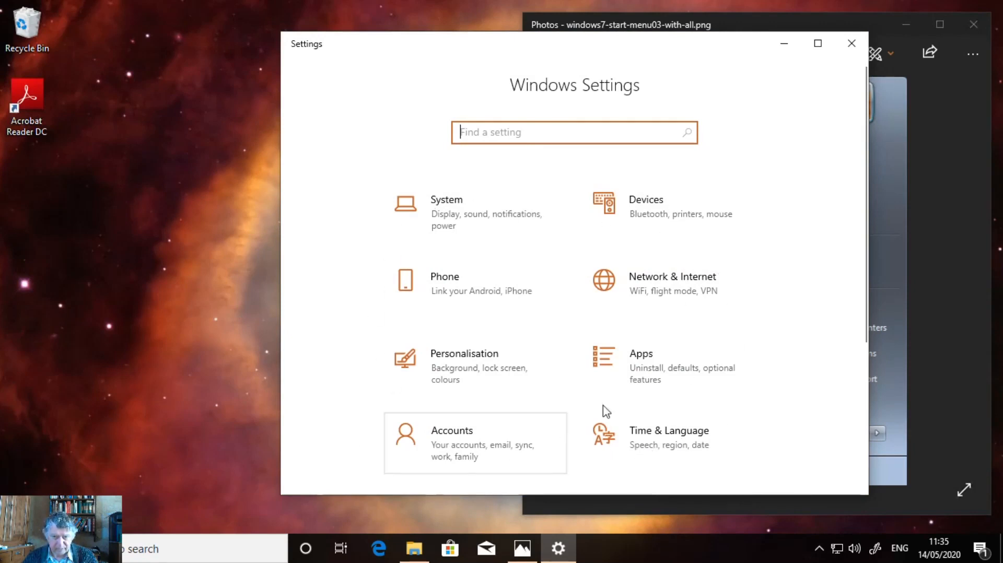
click(857, 46)
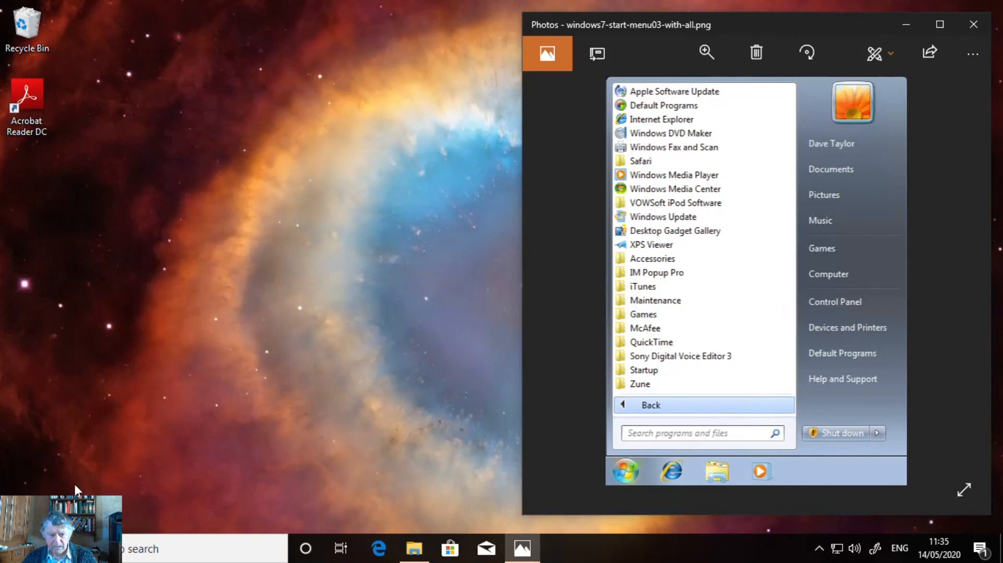
Step: Look over the Start menu once more and close the windows7-start-menu03-with-all.png picture
click(12, 549)
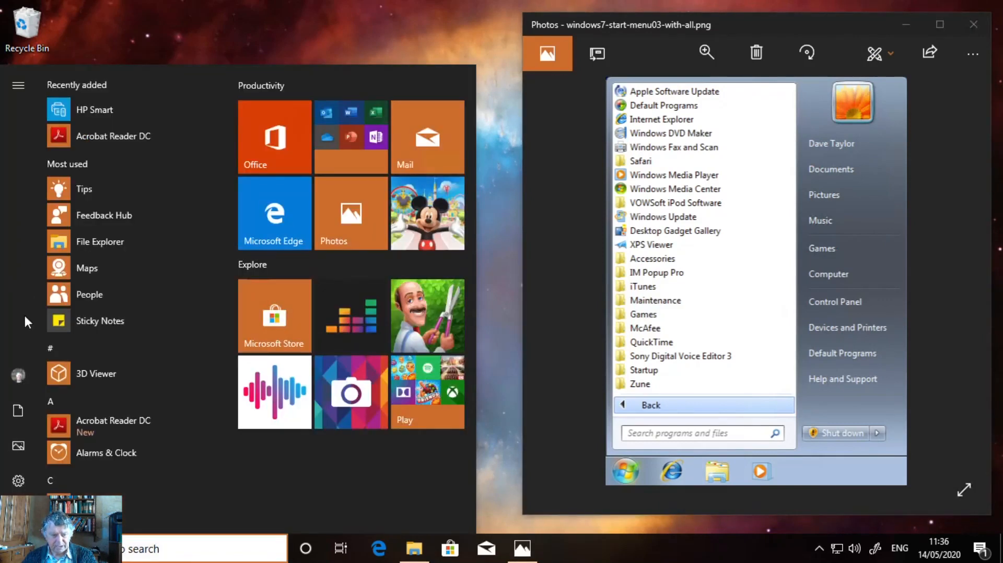
mouse_move(24, 316)
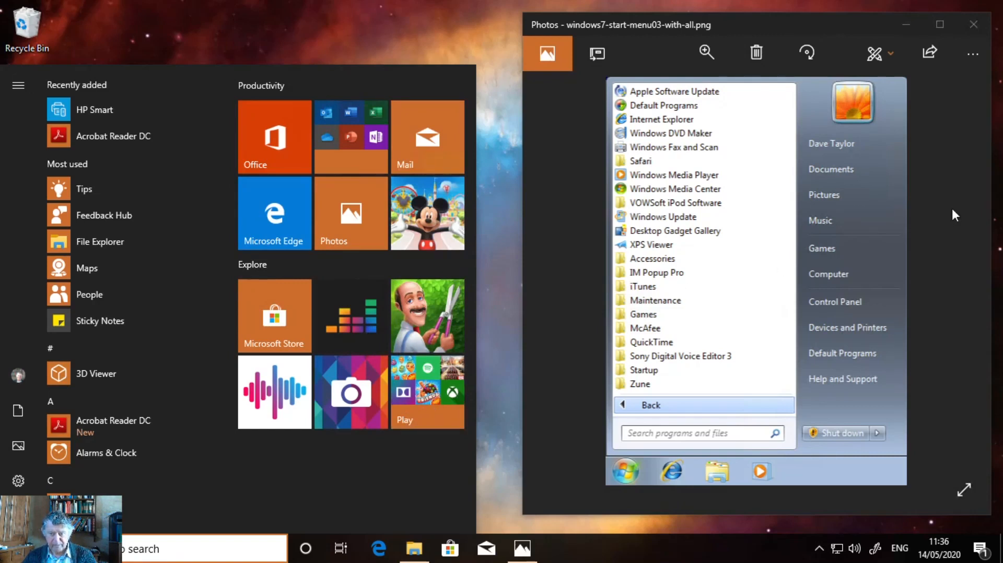
click(963, 24)
click(964, 27)
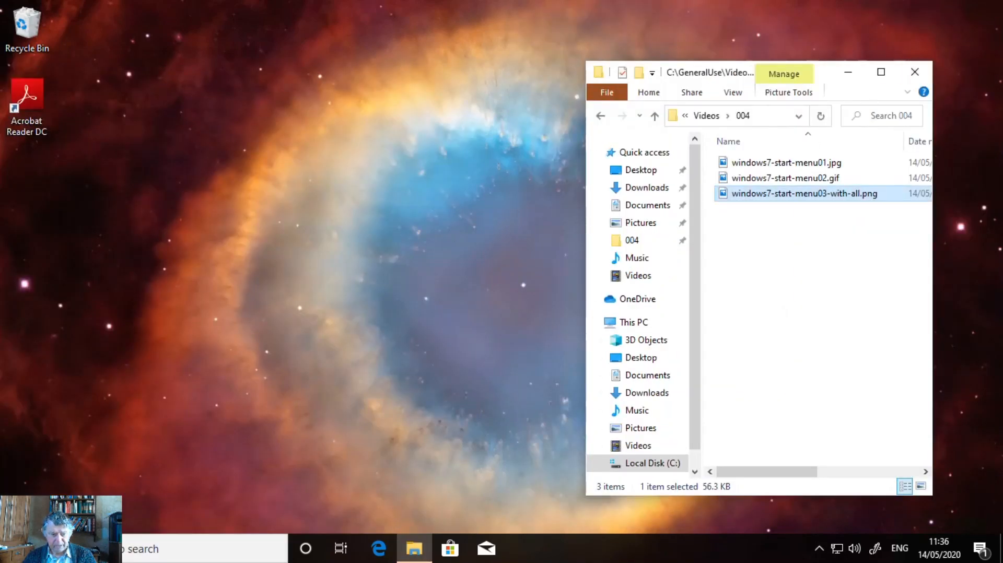
Step: Turn on Use Start full screen in the Start page of the Personalisation settings, and close Settings
click(12, 548)
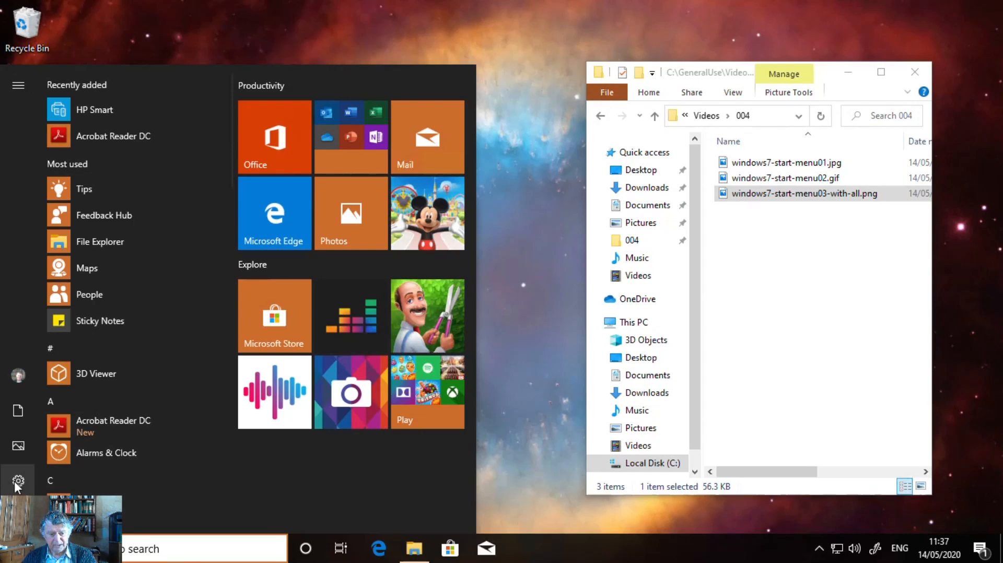
mouse_move(18, 481)
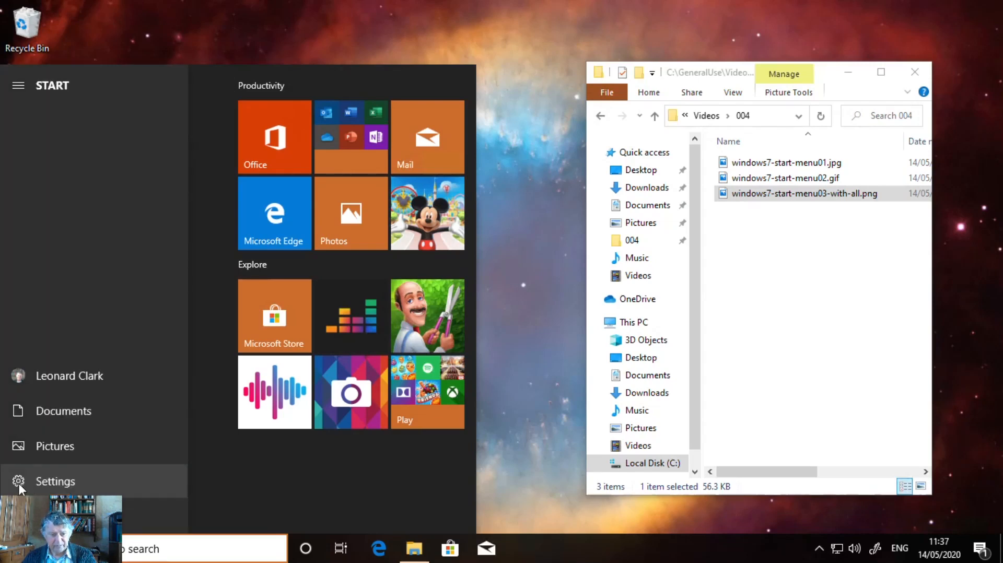
click(18, 483)
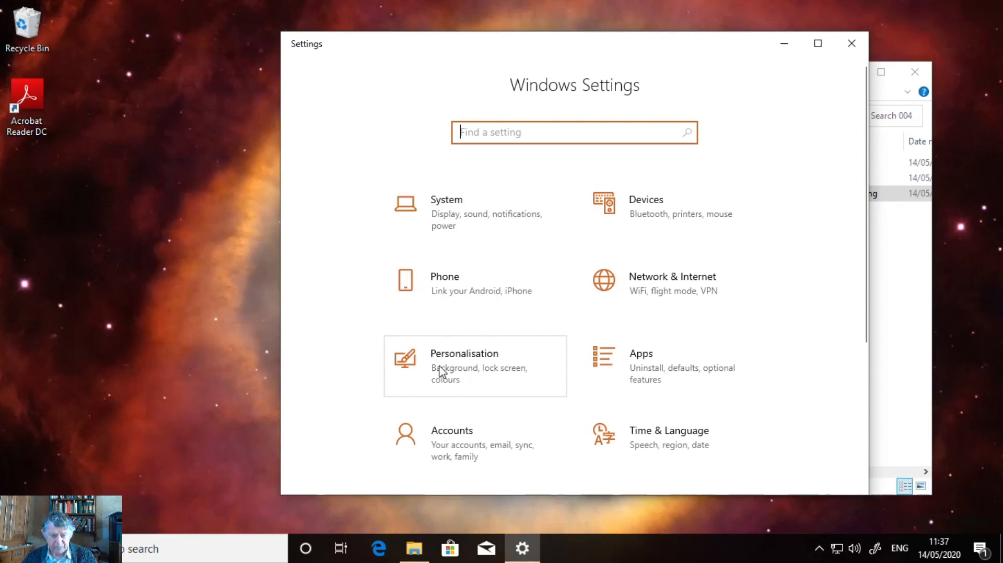
click(481, 375)
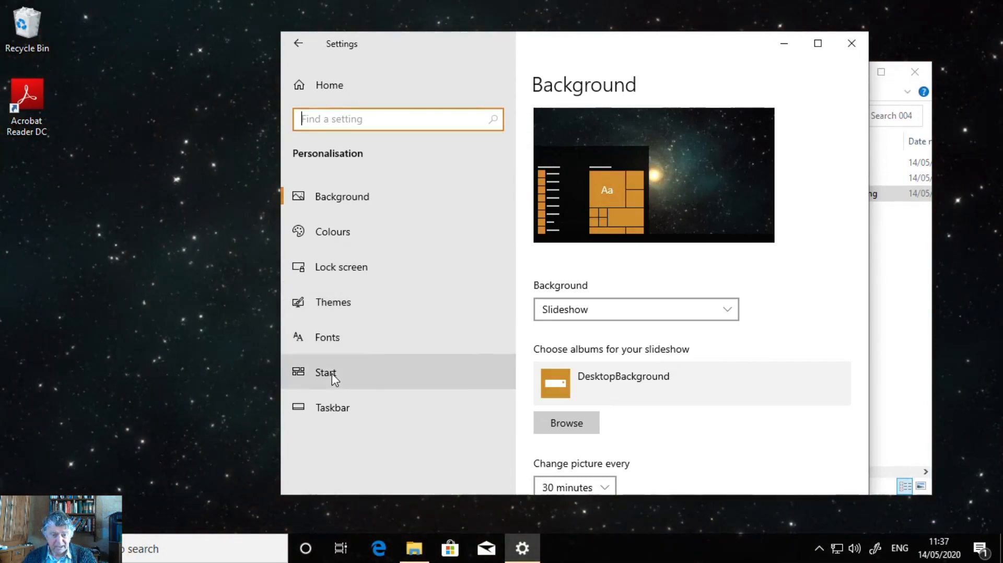
click(331, 374)
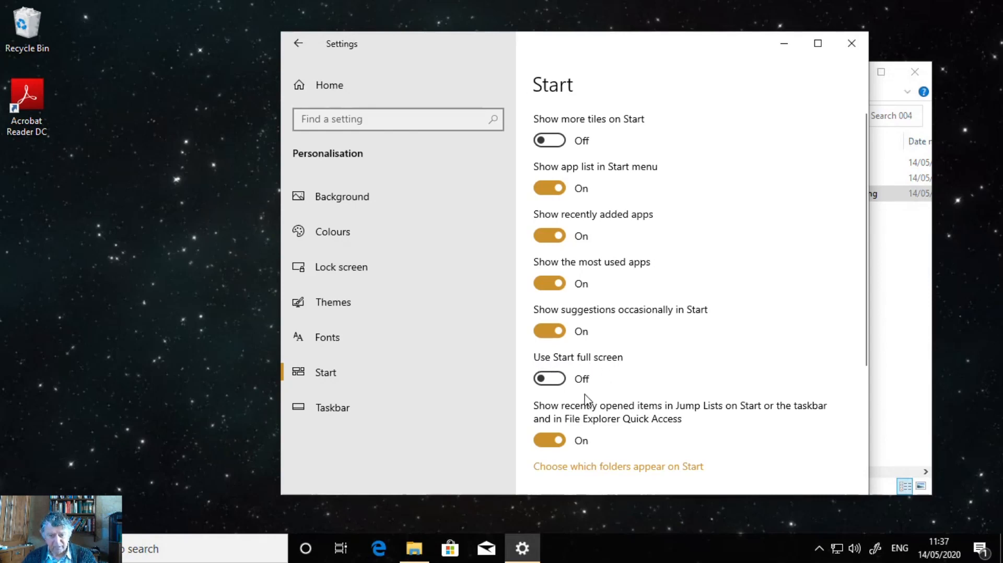
click(560, 386)
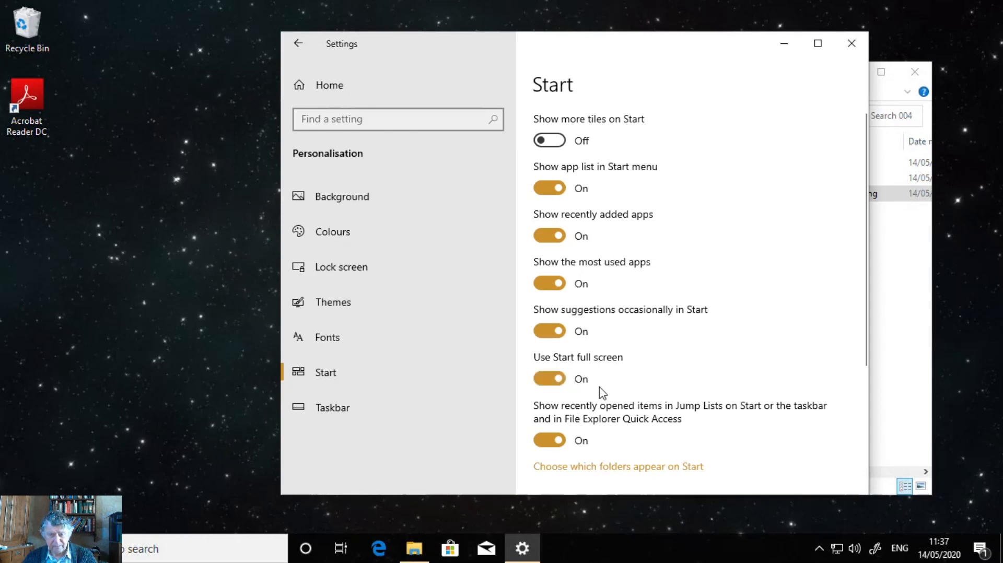
click(850, 44)
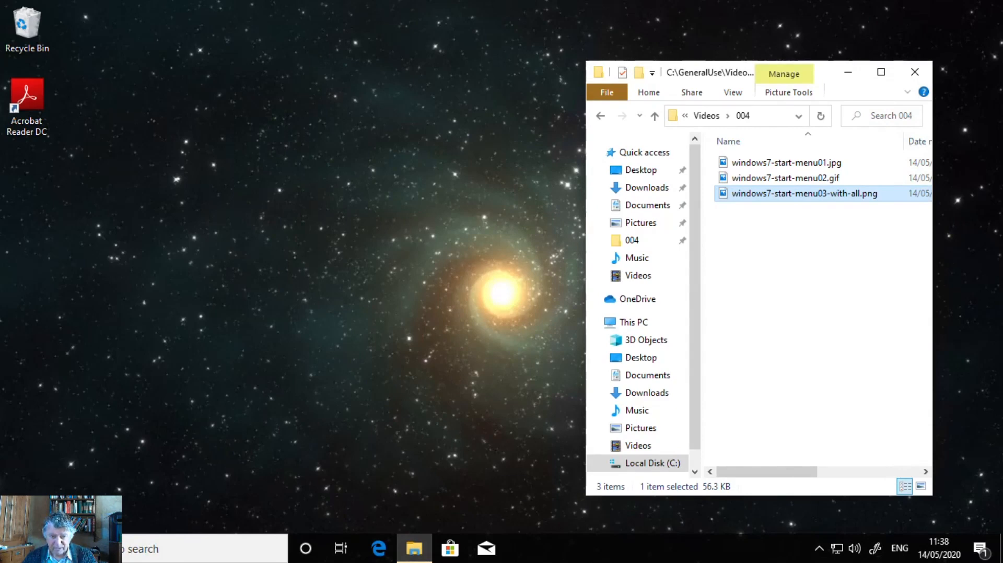
Step: Open the full-screen Start menu, switch it from pinned tiles to All apps, and browse the app list
key(super)
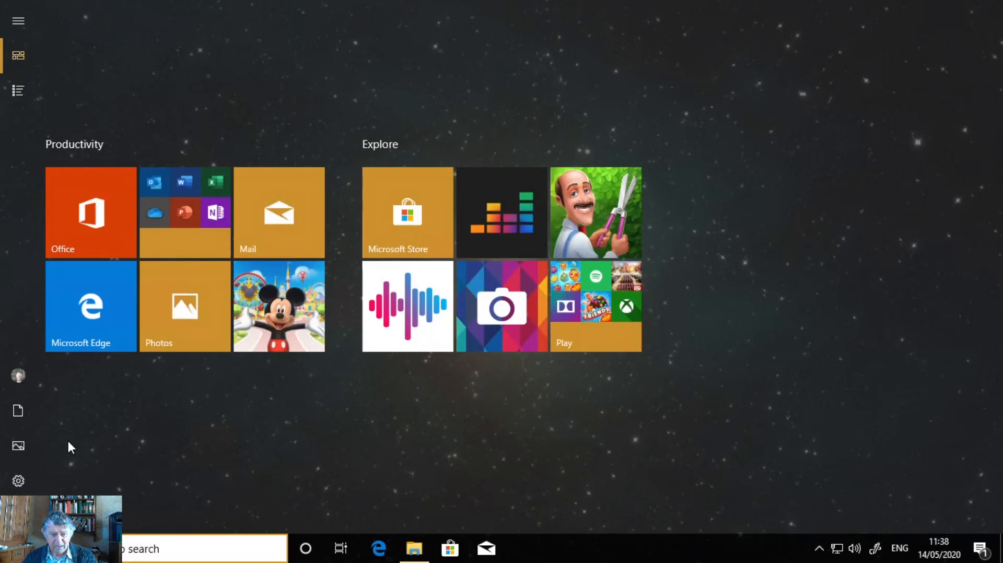
mouse_move(10, 334)
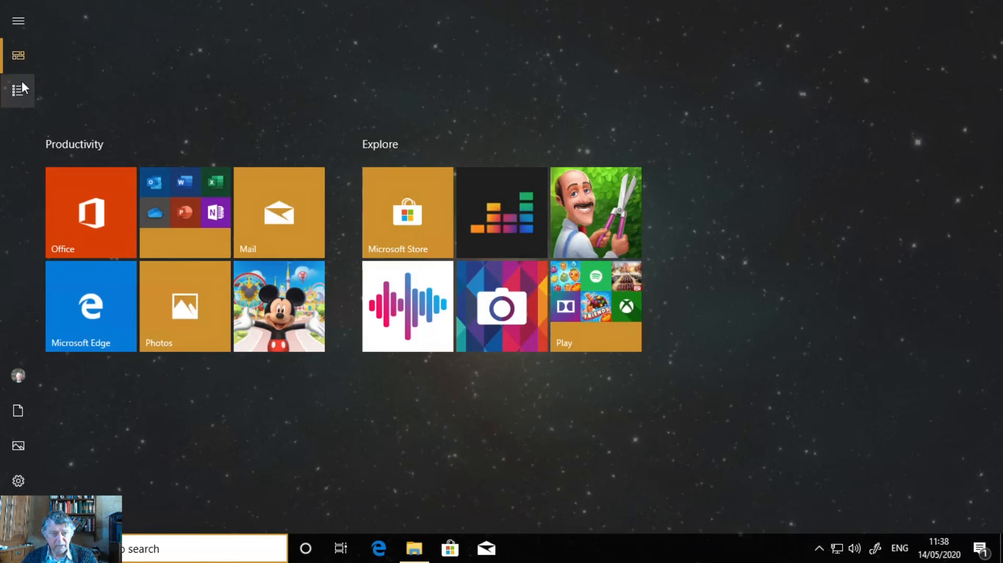
click(19, 21)
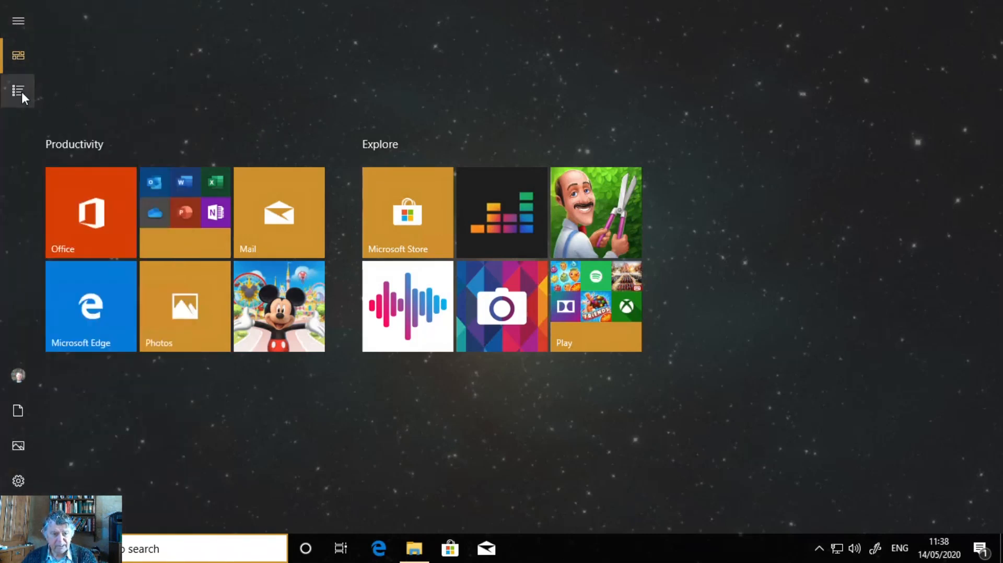
mouse_move(20, 93)
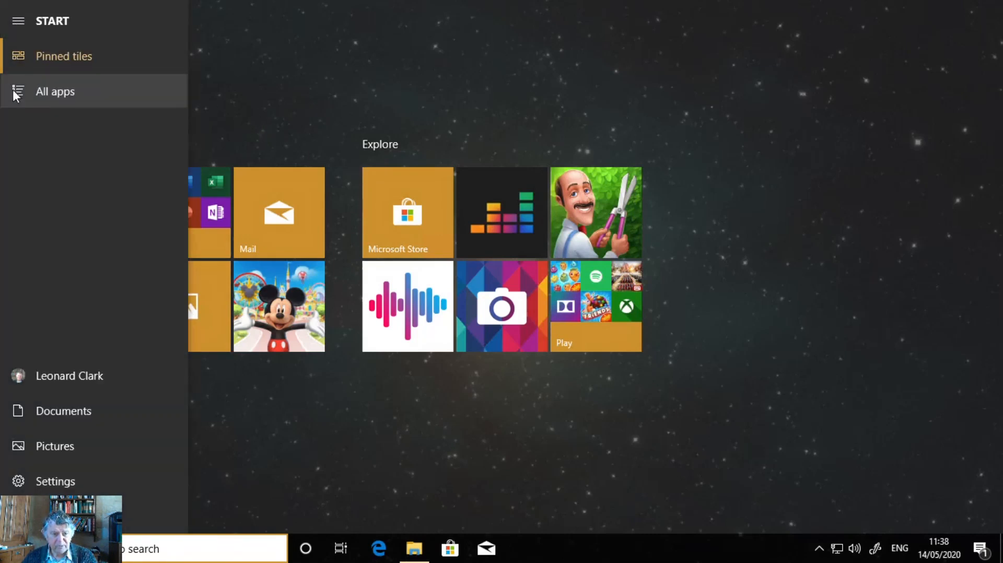
click(52, 91)
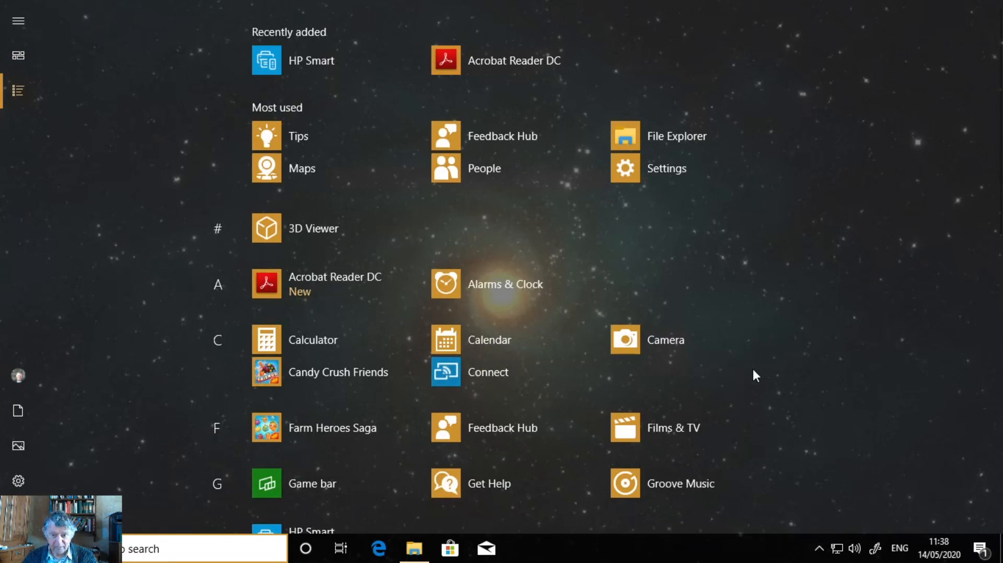
scroll(753, 373, down, 5)
scroll(753, 373, down, 3)
scroll(754, 373, up, 8)
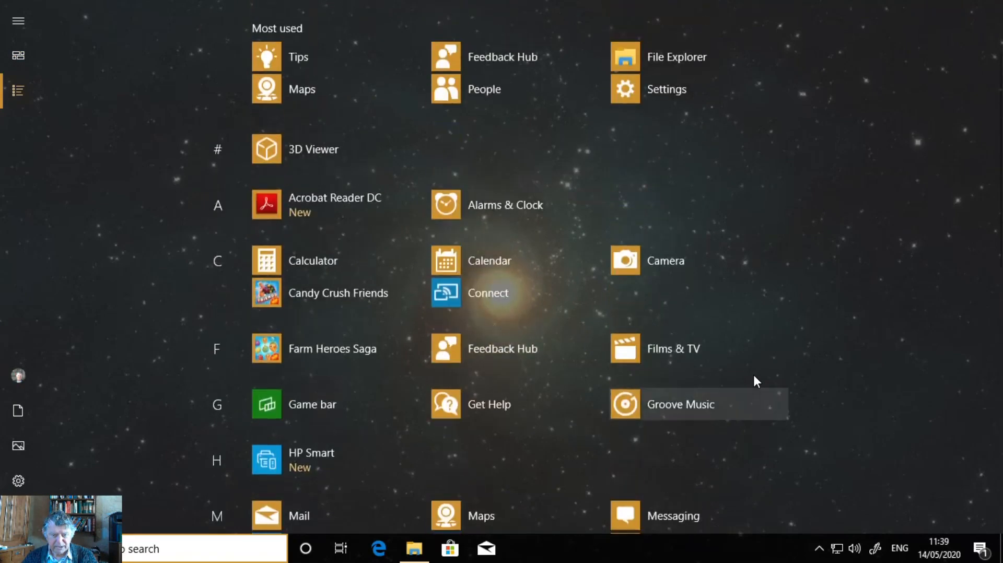
Step: Look through the full-screen All apps list, from the recently added and most used apps down to the S entries and back
scroll(753, 373, up, 2)
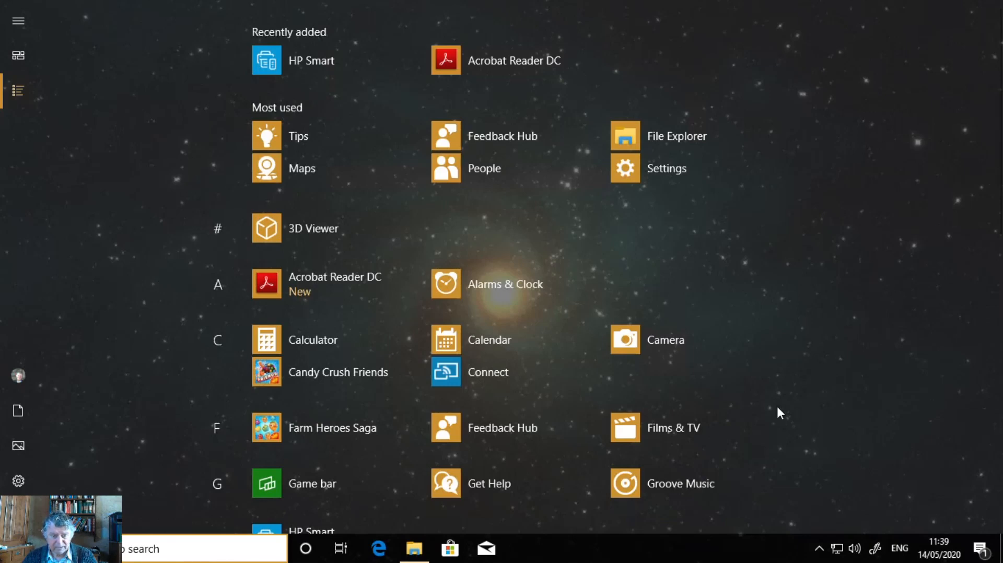
scroll(777, 413, down, 10)
scroll(777, 408, up, 12)
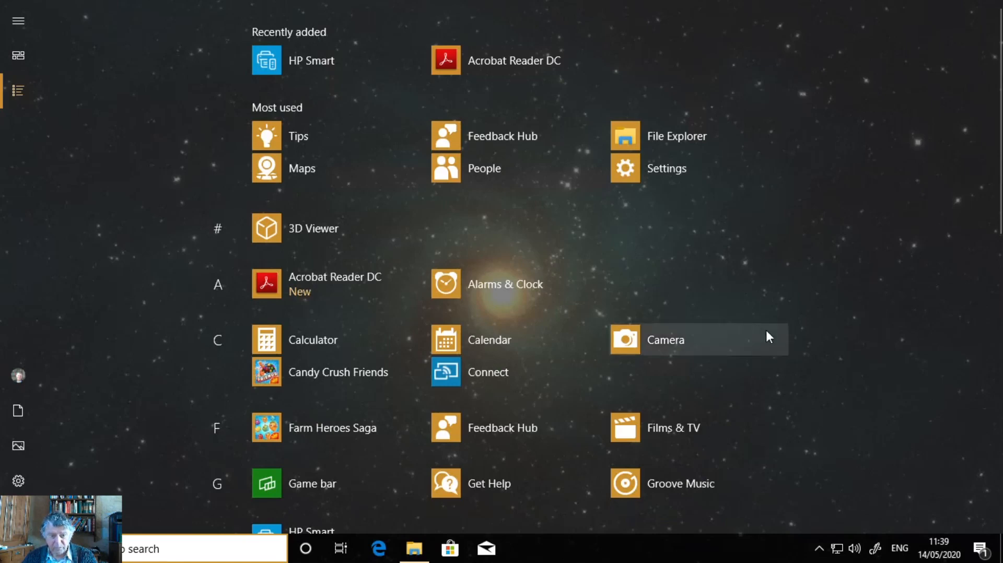
scroll(799, 304, down, 10)
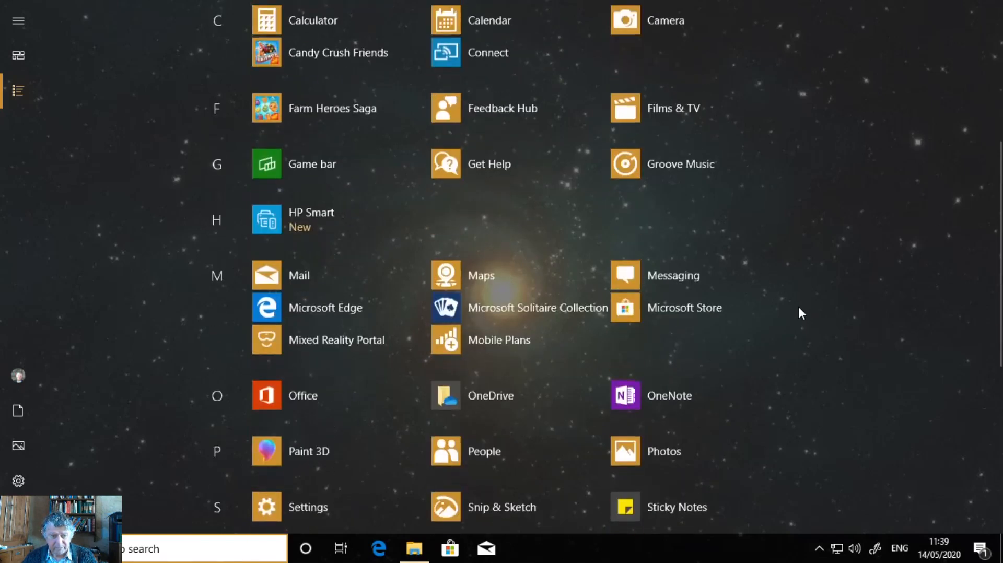
scroll(798, 308, up, 10)
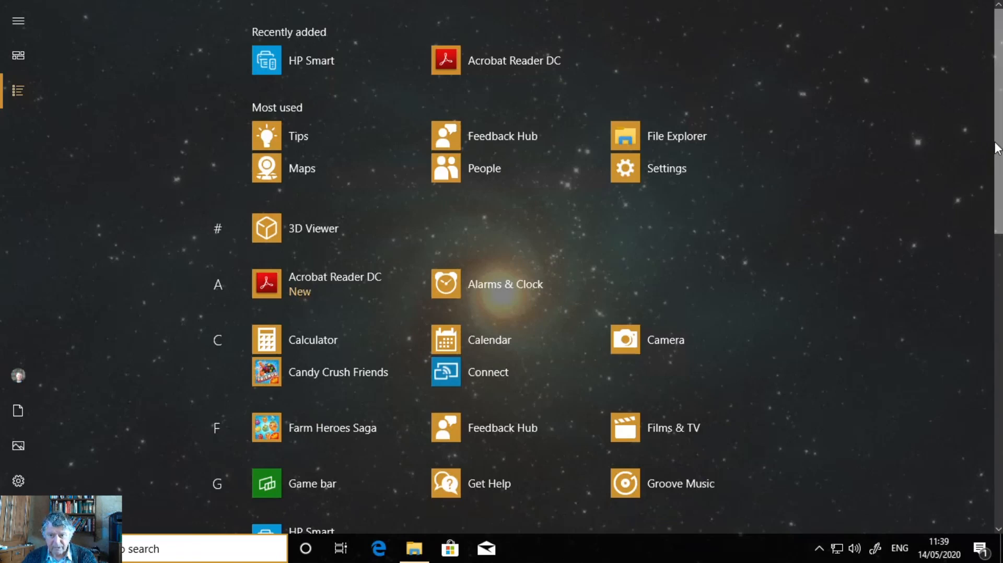
drag(999, 154, 984, 116)
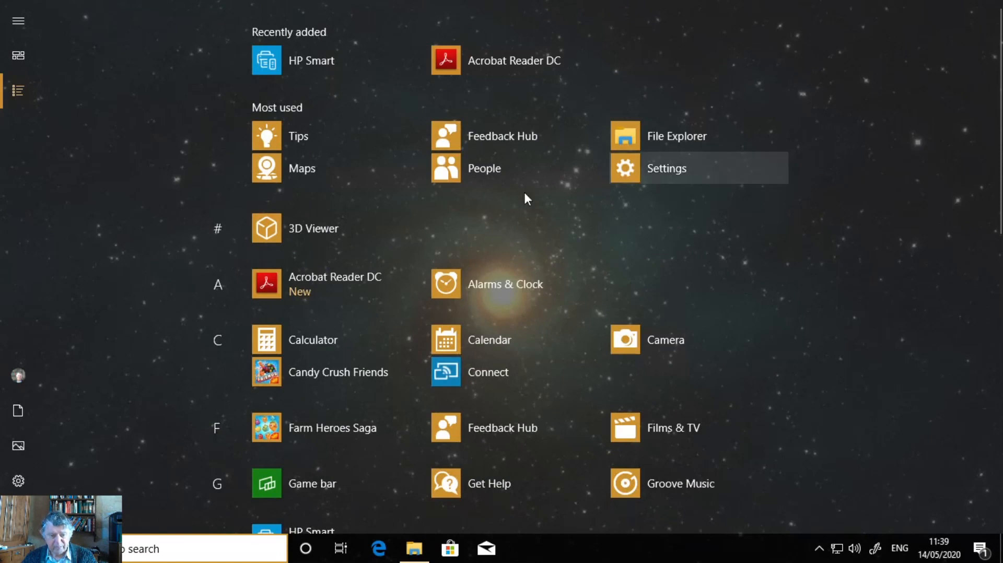
Step: Turn off Use Start full screen in the Start page of the Personalisation settings, and close Settings
click(12, 478)
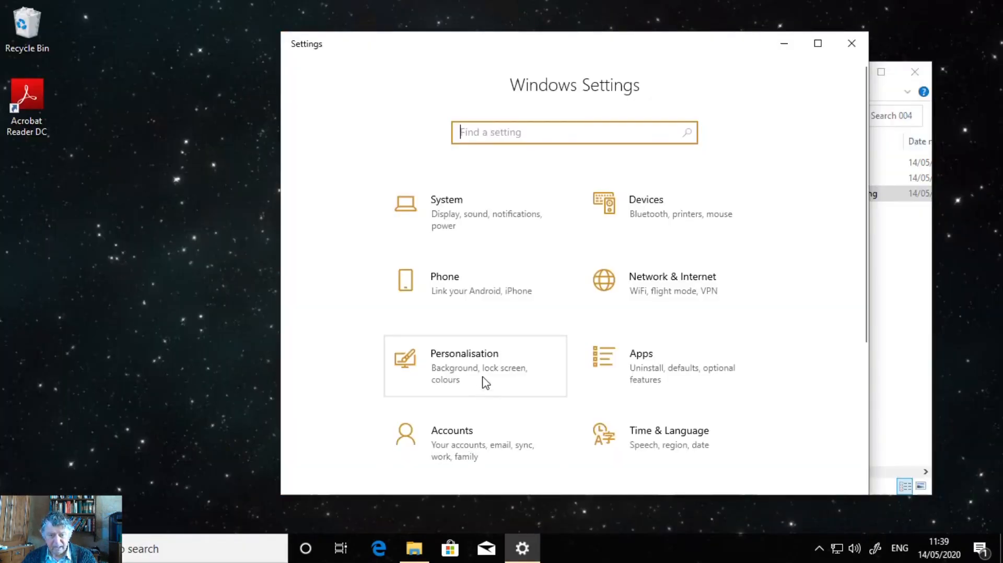
click(484, 383)
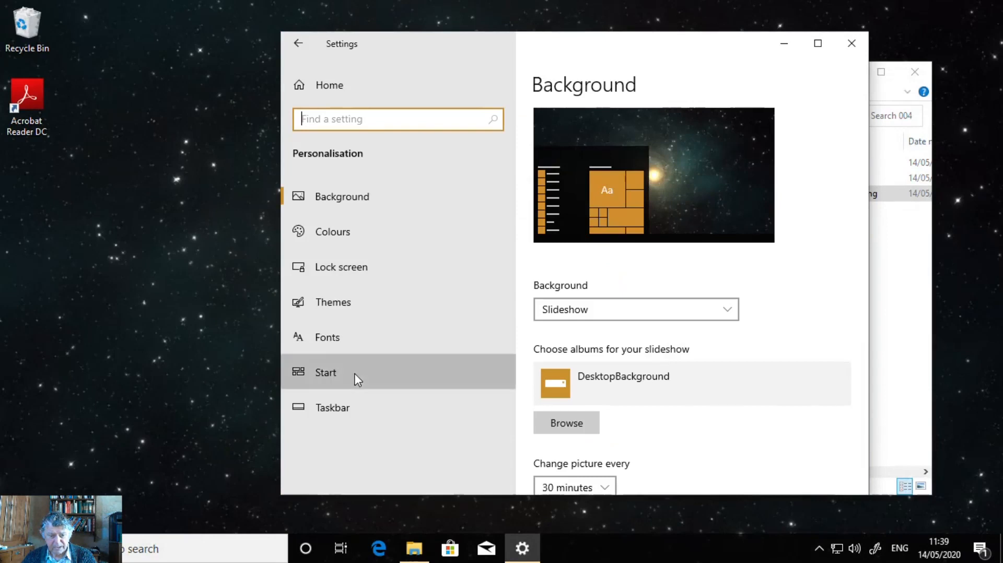
click(358, 376)
click(544, 379)
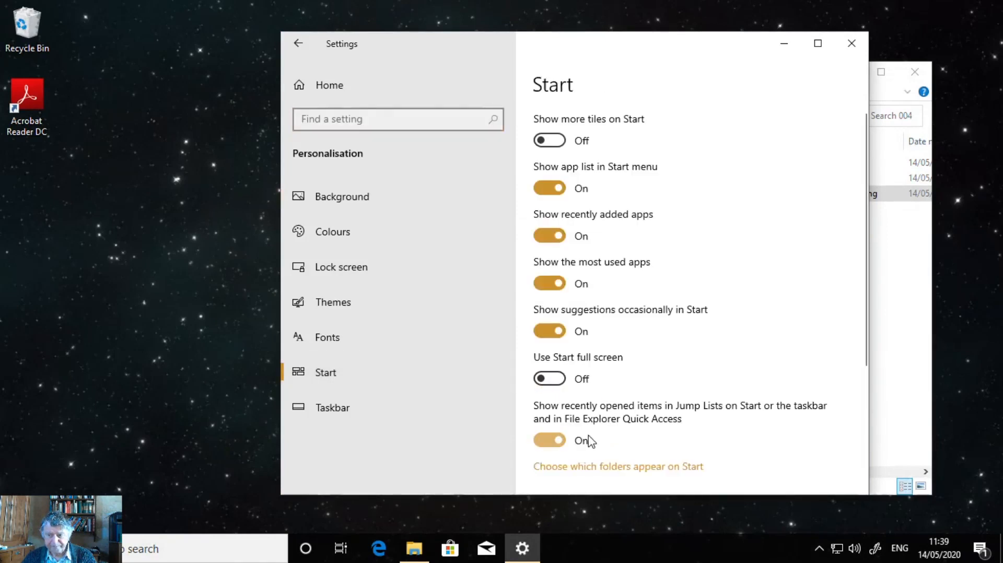
click(848, 51)
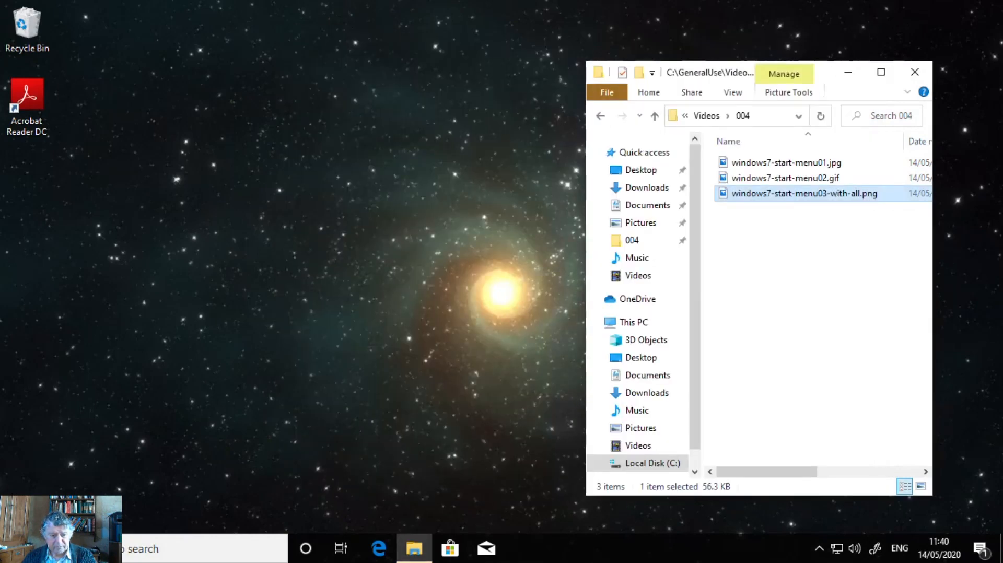
Step: Enlarge the Start menu to nearly the full screen, leaving room for another column of tiles beside the Explore group
click(18, 549)
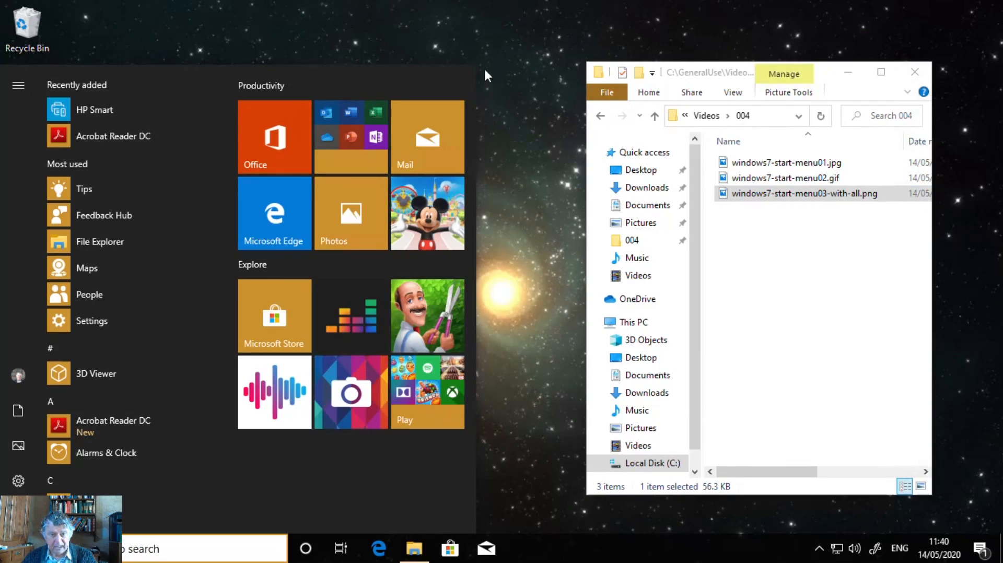
drag(478, 70, 987, 16)
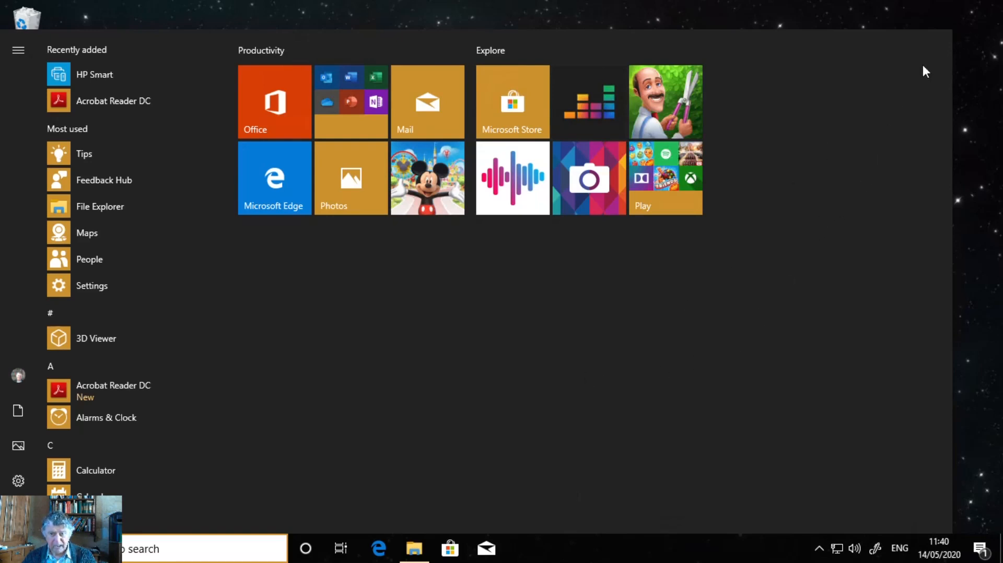
drag(952, 32, 975, 33)
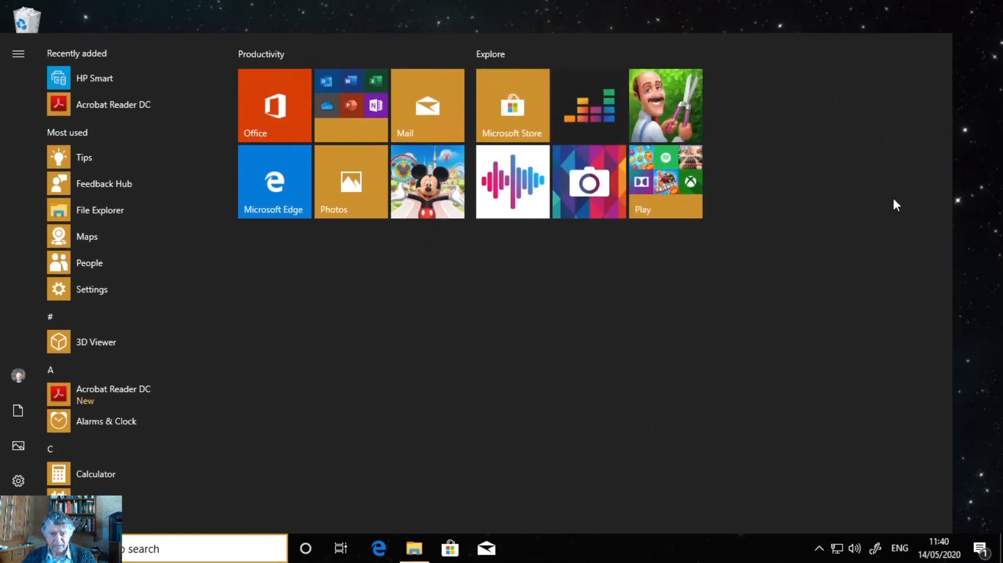
click(963, 386)
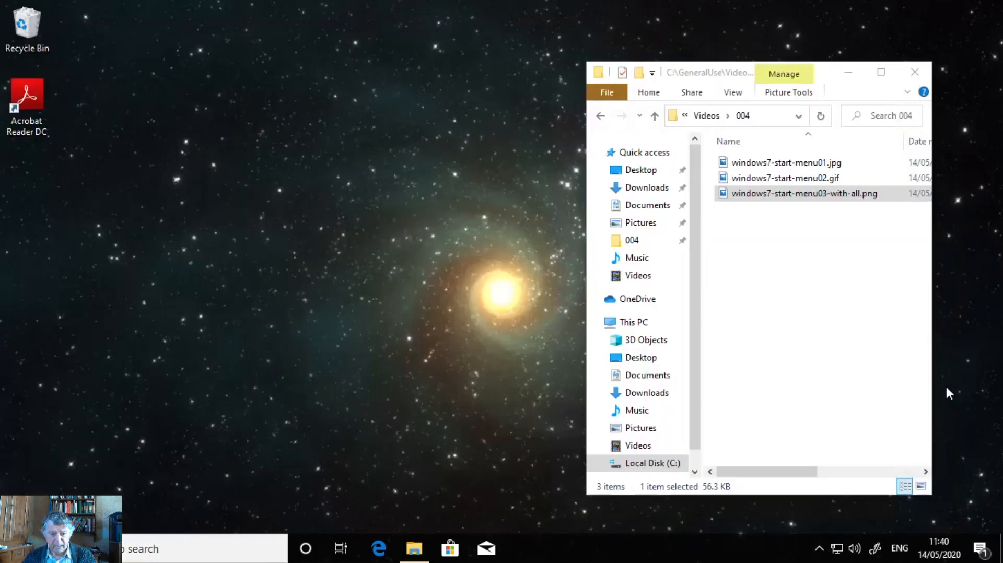
click(18, 548)
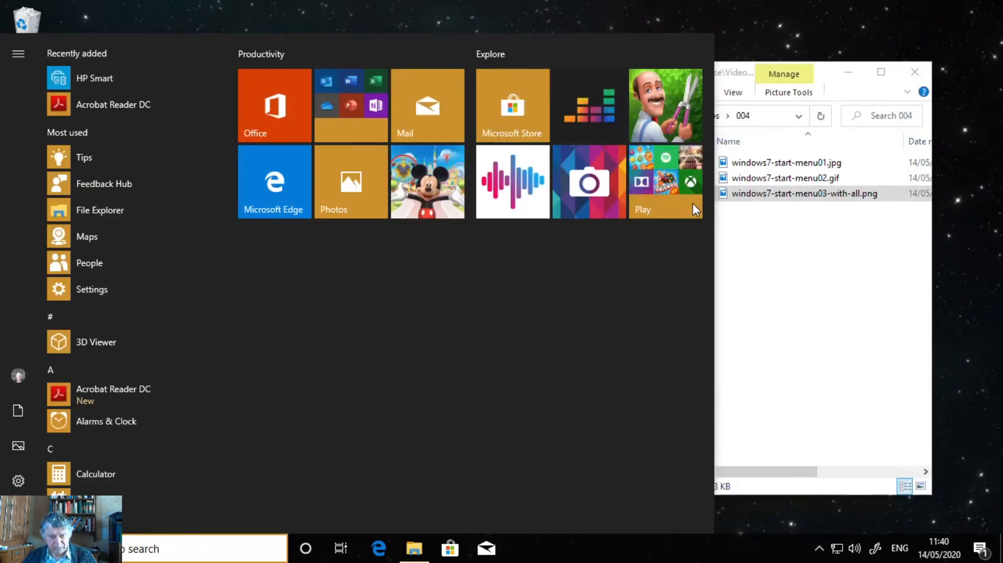
drag(714, 36, 952, 29)
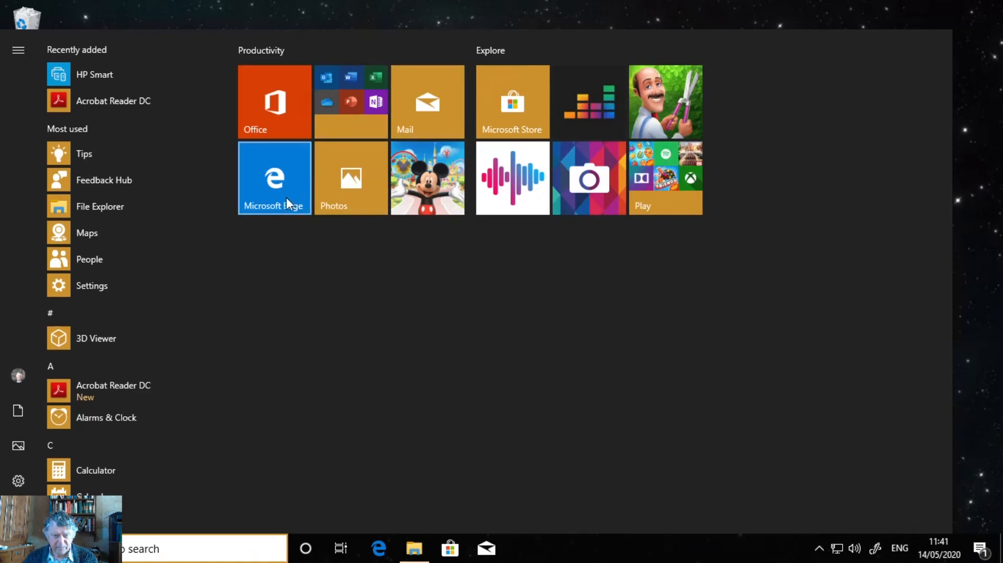
Step: Move the Microsoft Edge tile into a new group beside Explore, name the group Internet, and align the tile with the group's left edge
drag(275, 193, 772, 144)
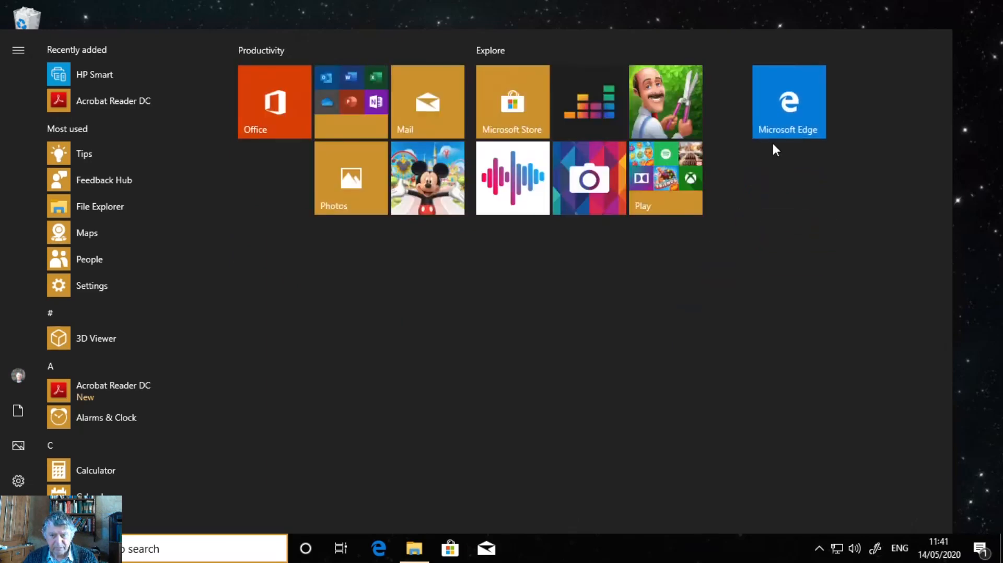
click(766, 51)
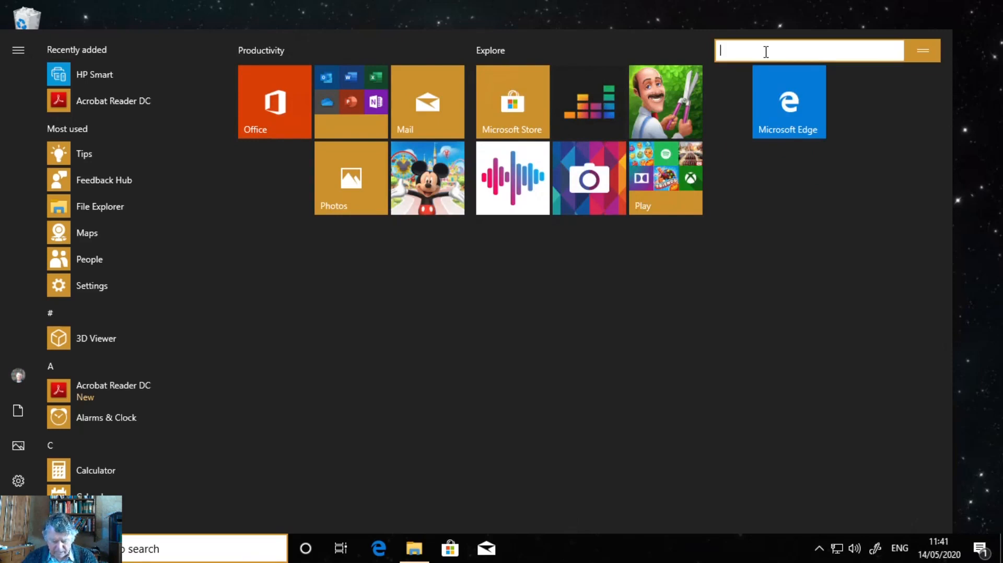
text(I)
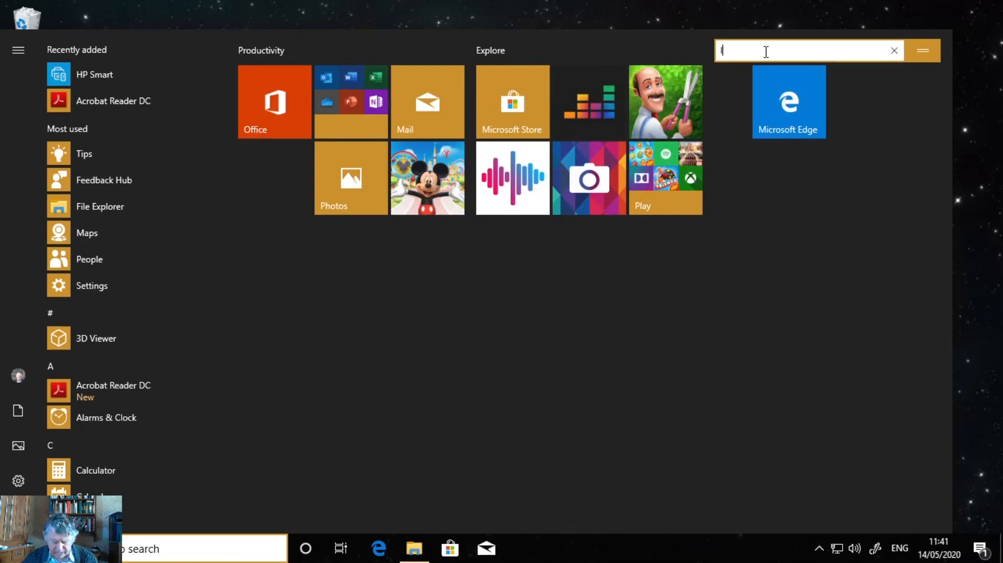
text(nternet)
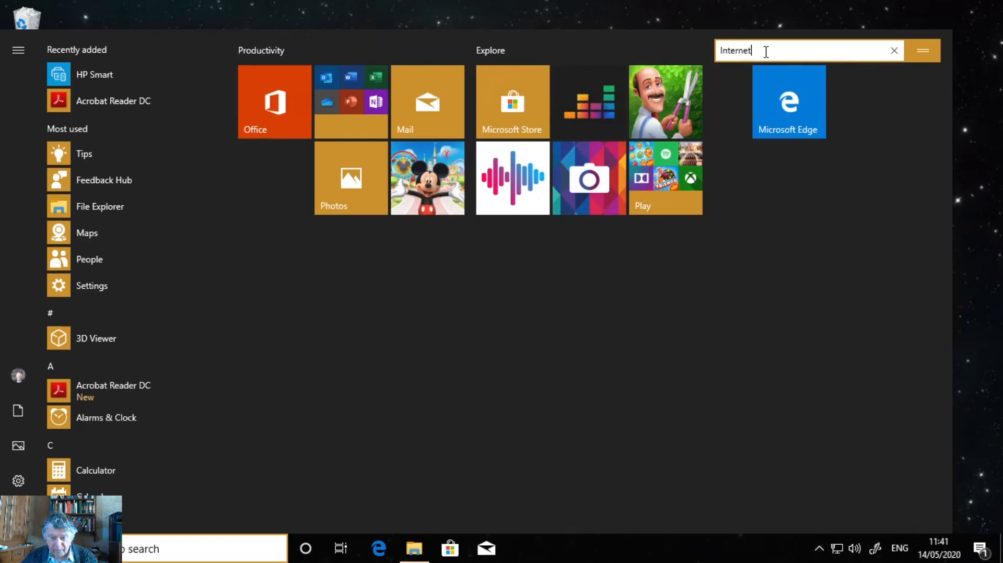
key(Return)
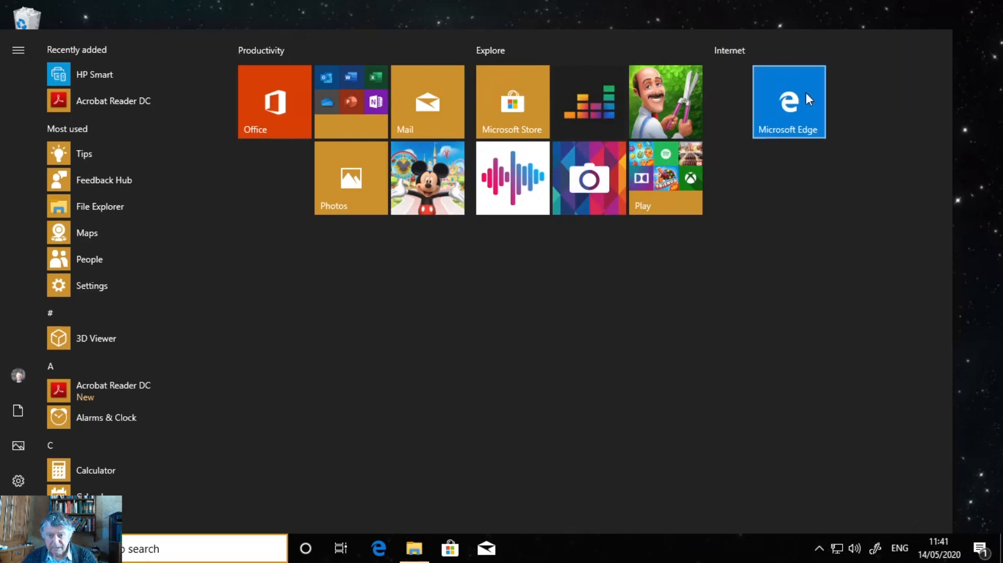
drag(807, 101, 764, 104)
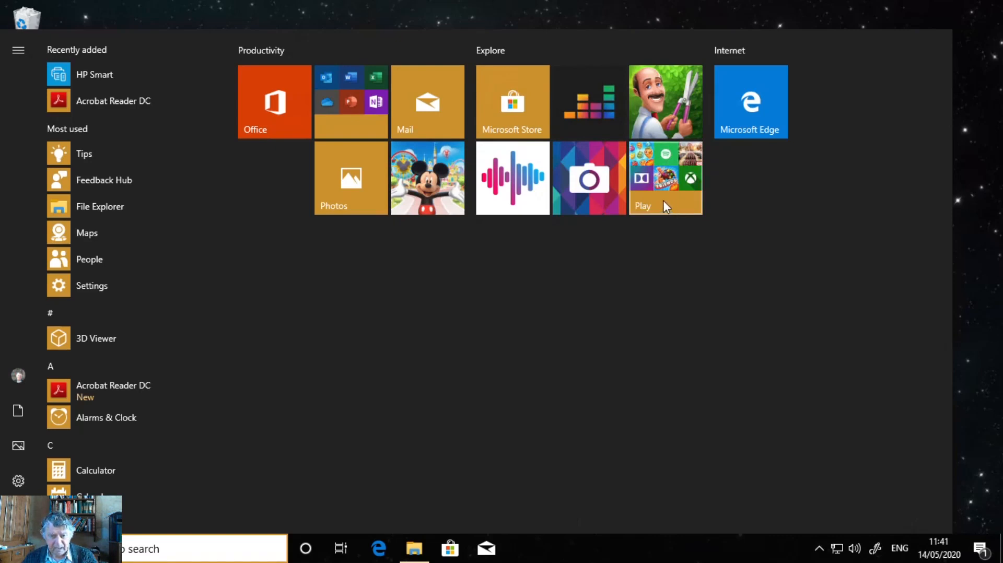
Step: Launch Office from its Start tile, dismiss the premium offer, decline pinning it to the taskbar, and close the app
click(286, 108)
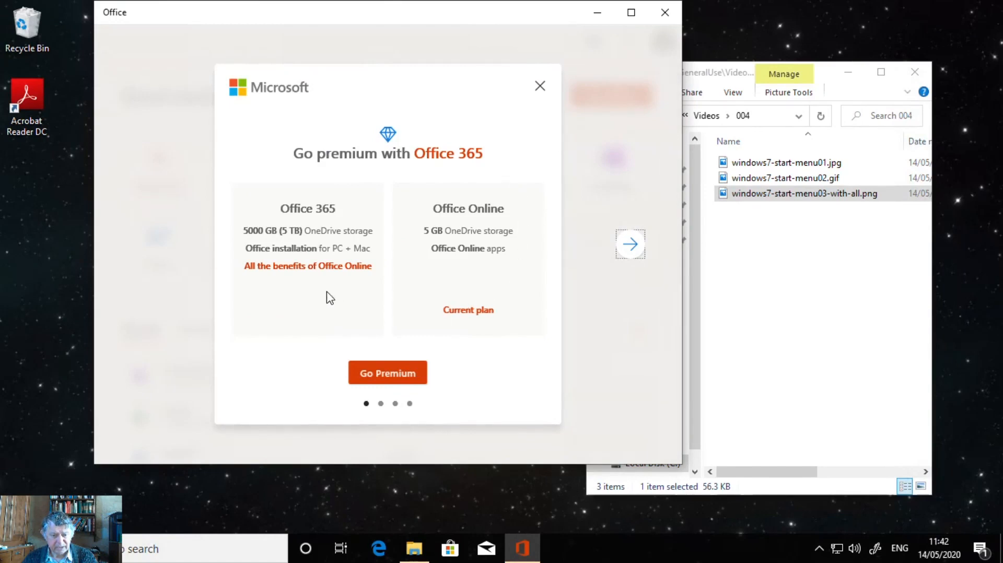
click(539, 88)
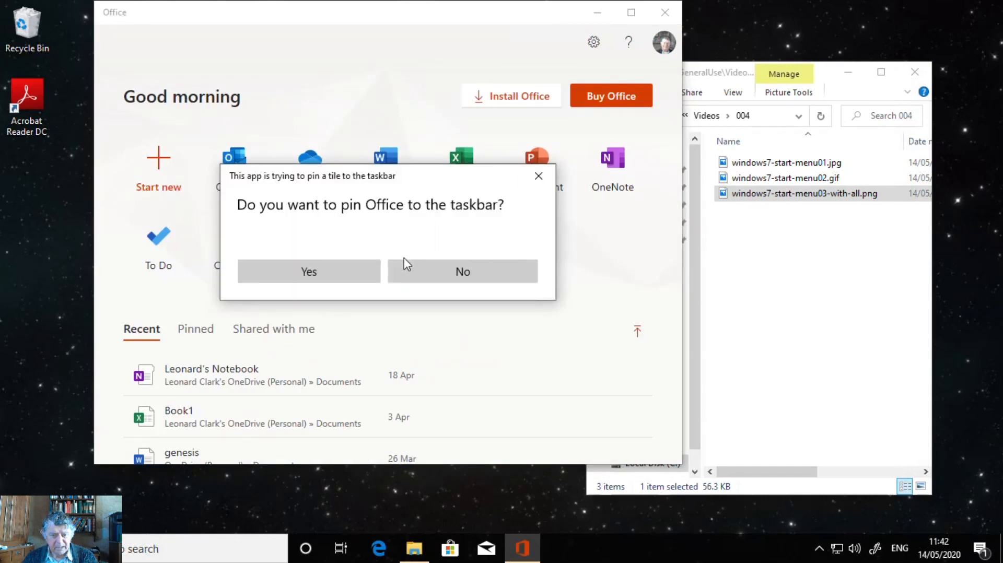
click(432, 269)
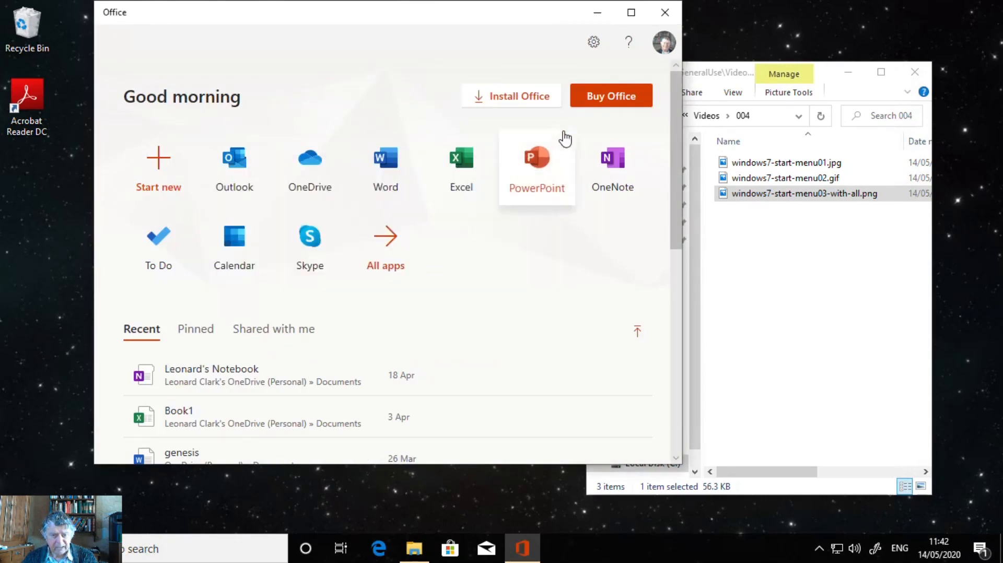
click(665, 12)
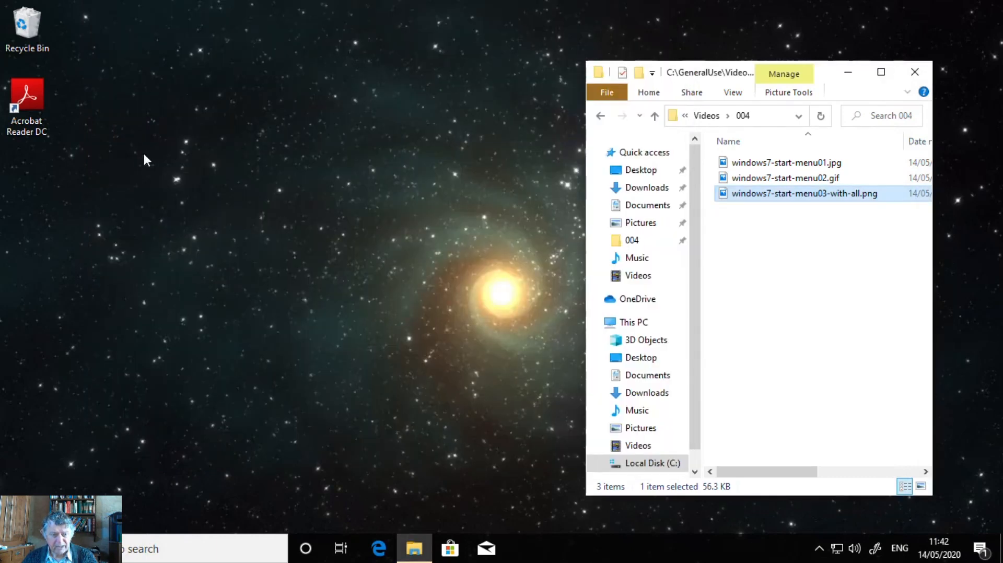
Step: Unpin the Office tile and the folder of Office apps from the Productivity group of the Start menu
click(13, 549)
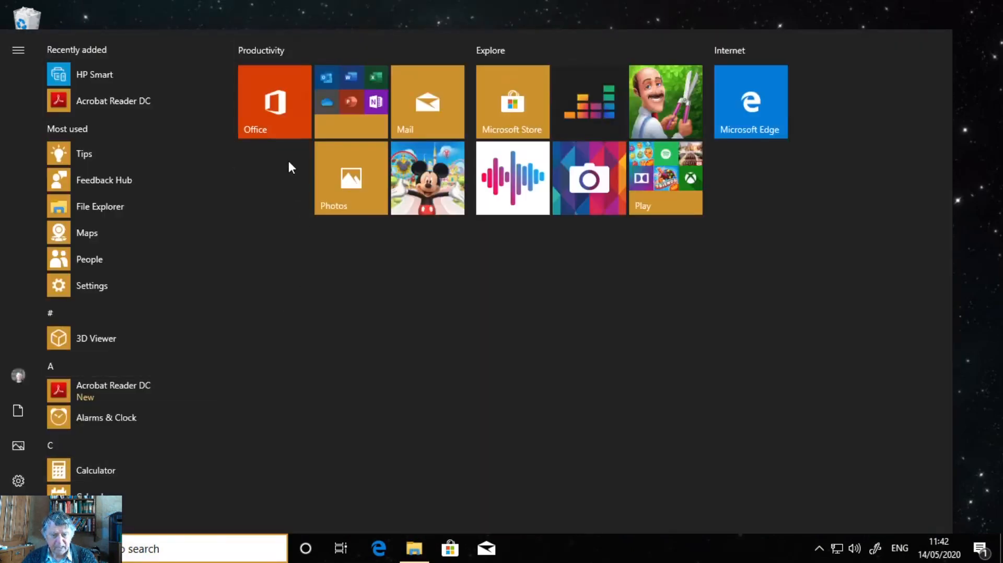
right_click(262, 102)
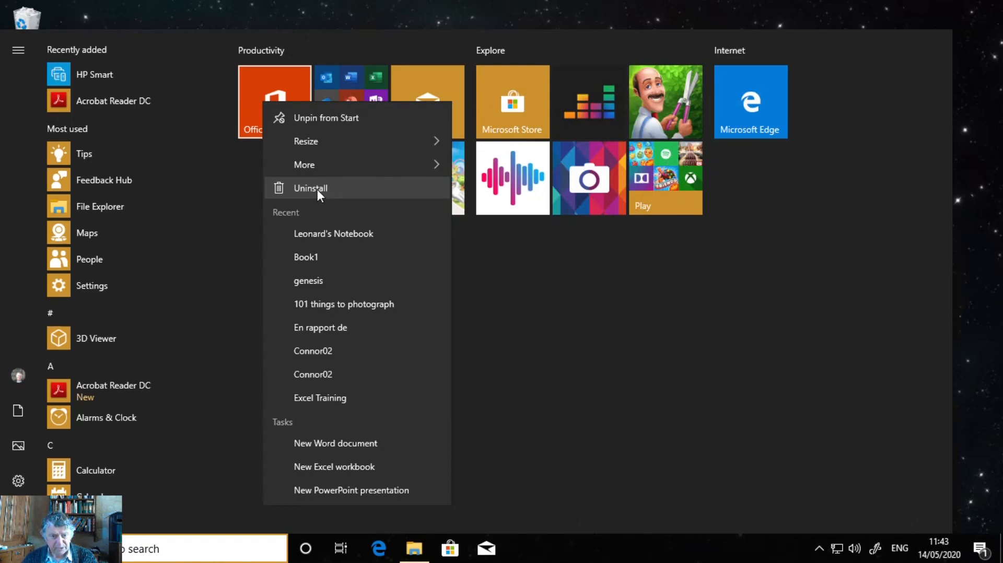
click(333, 118)
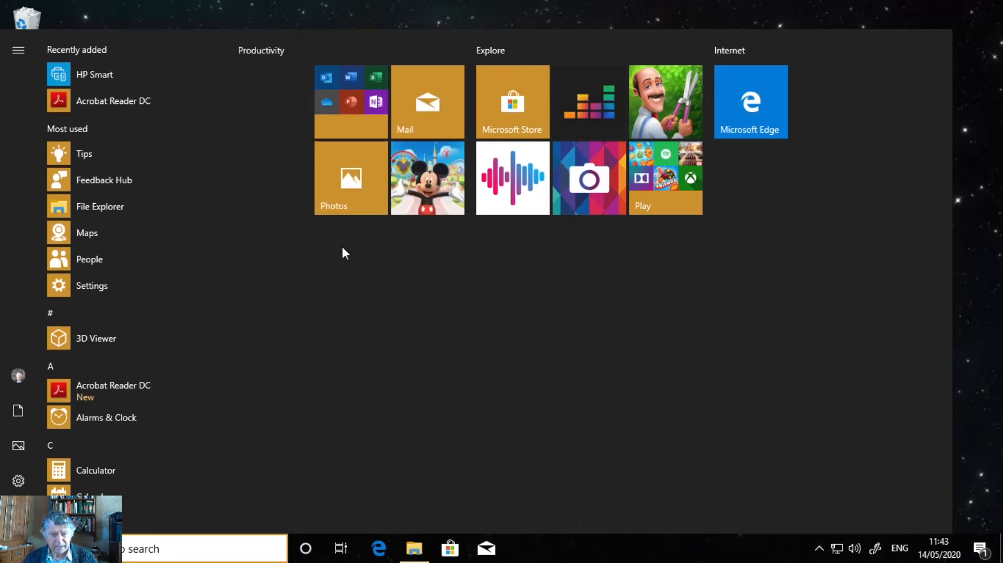
right_click(350, 106)
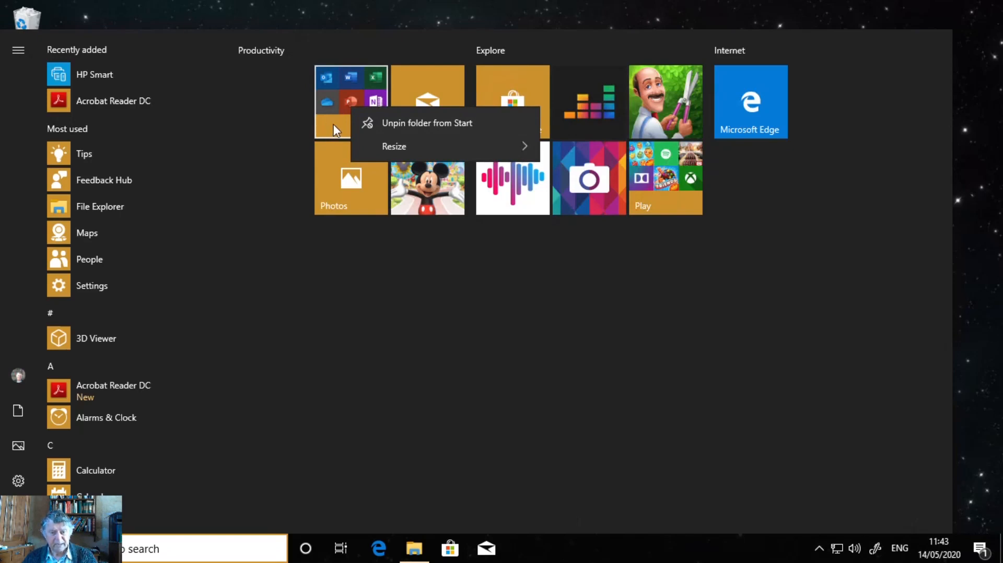
click(426, 122)
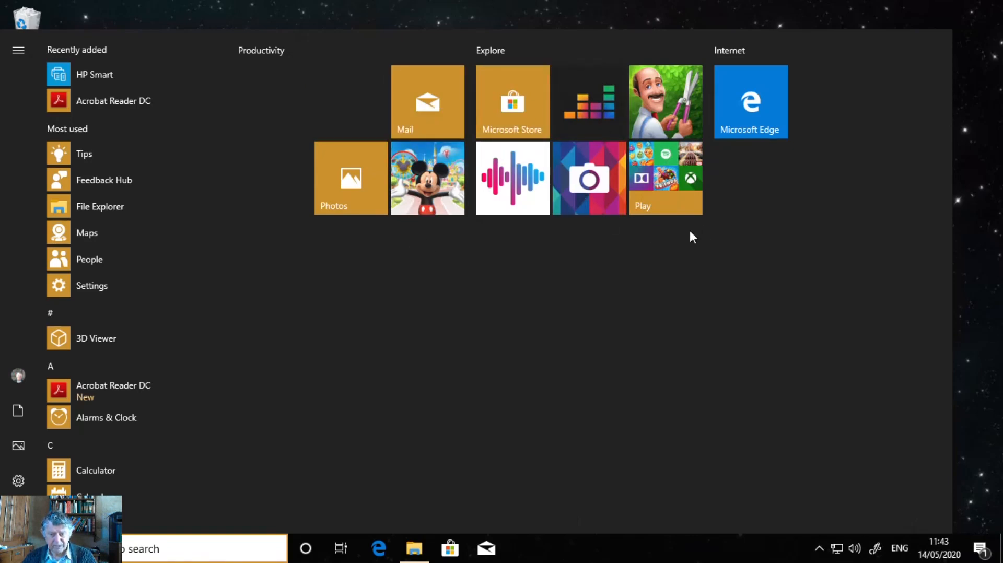
Step: Uninstall the app with the Mickey Mouse tile from the Productivity group, confirming the removal
right_click(433, 199)
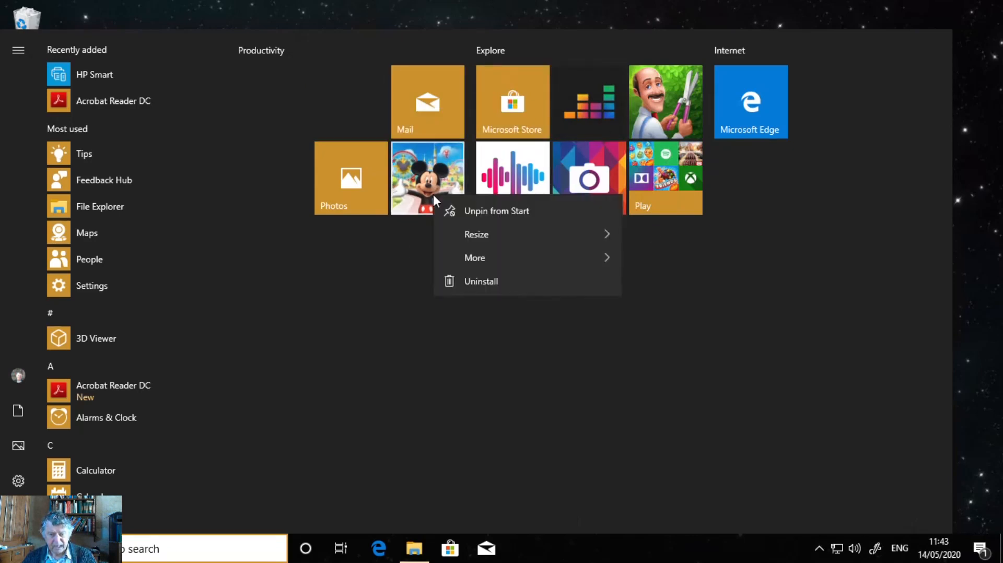
click(475, 281)
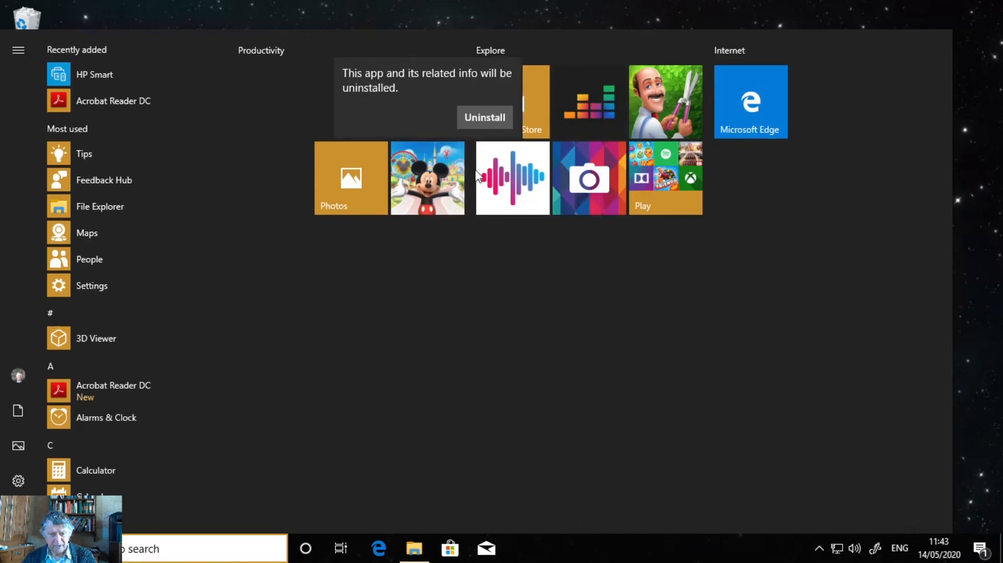
click(484, 116)
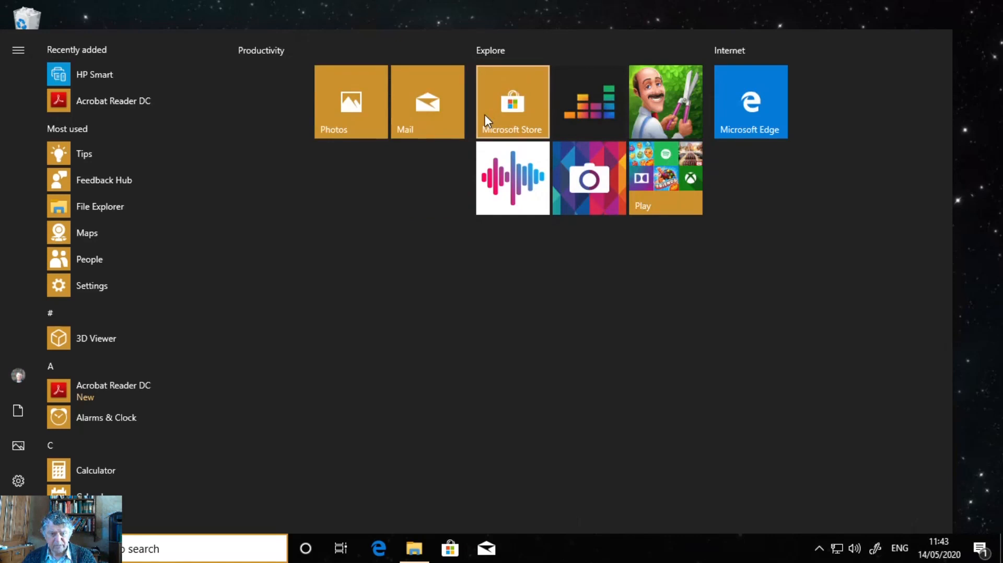
Step: Uninstall the app with the gardener tile in the Explore group, confirming the removal, and unpin the Play folder from Start
right_click(665, 102)
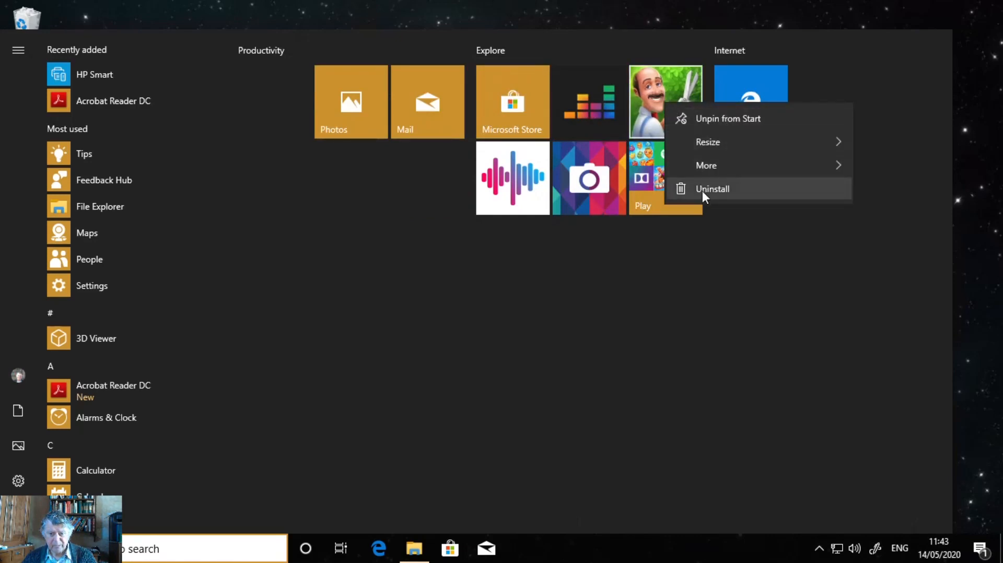
click(730, 187)
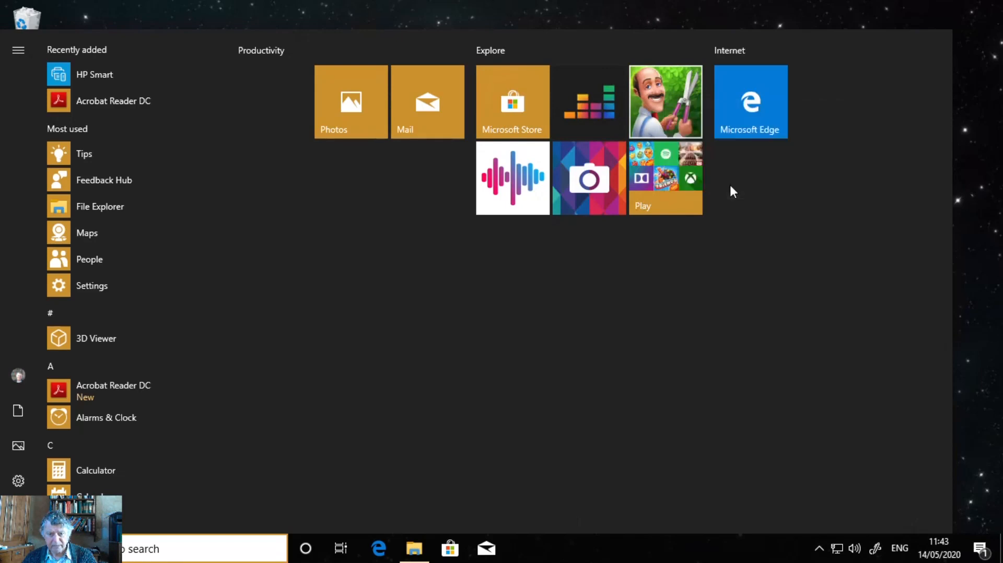
click(722, 200)
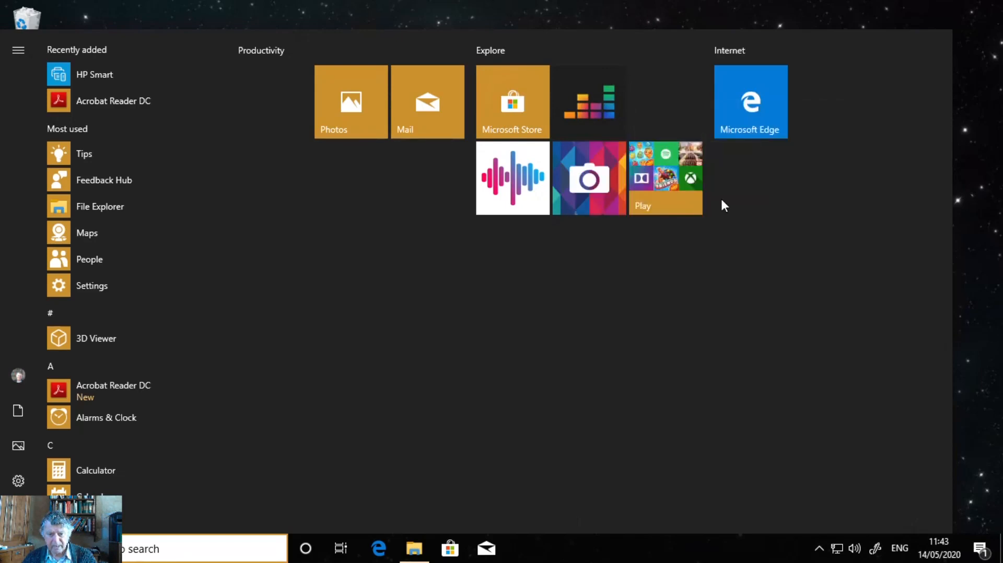
right_click(659, 188)
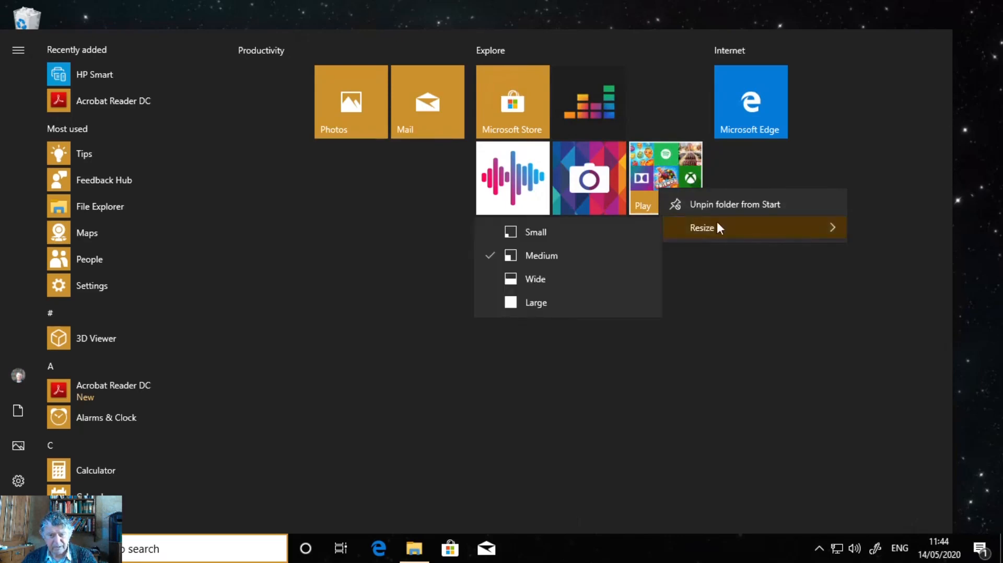
click(697, 202)
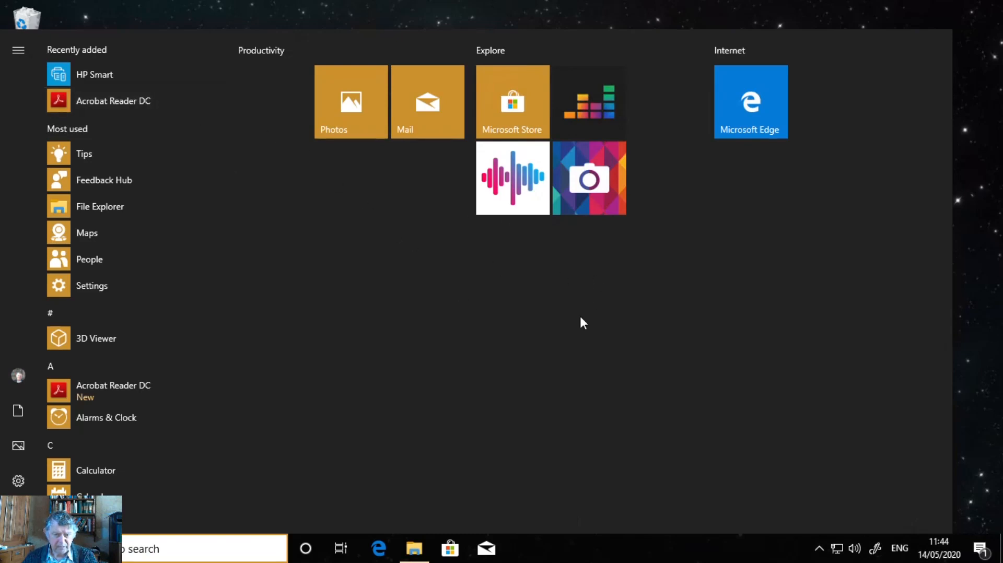
Step: Pin Acrobat Reader DC to Start and name the new group above its tile Office
right_click(103, 104)
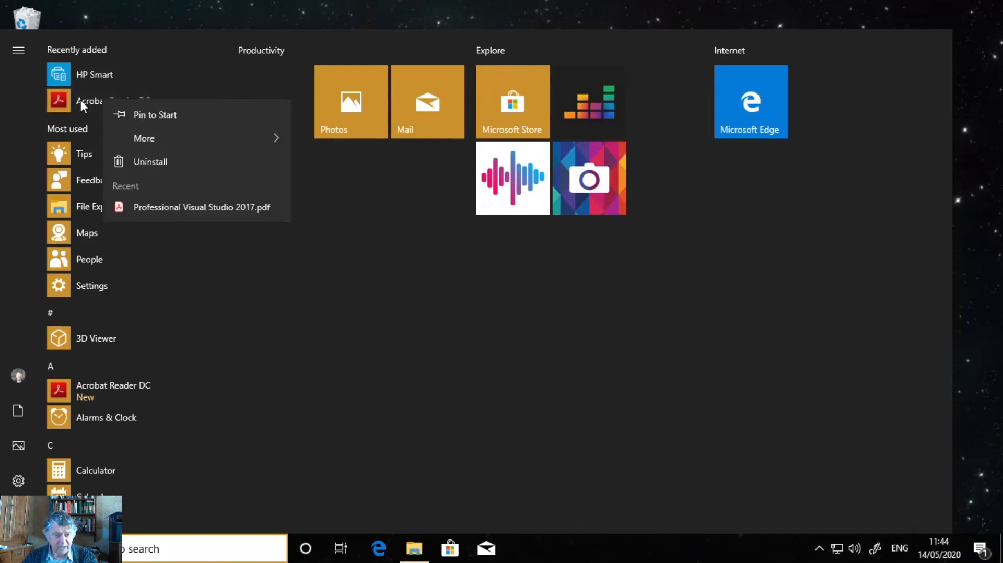
click(171, 114)
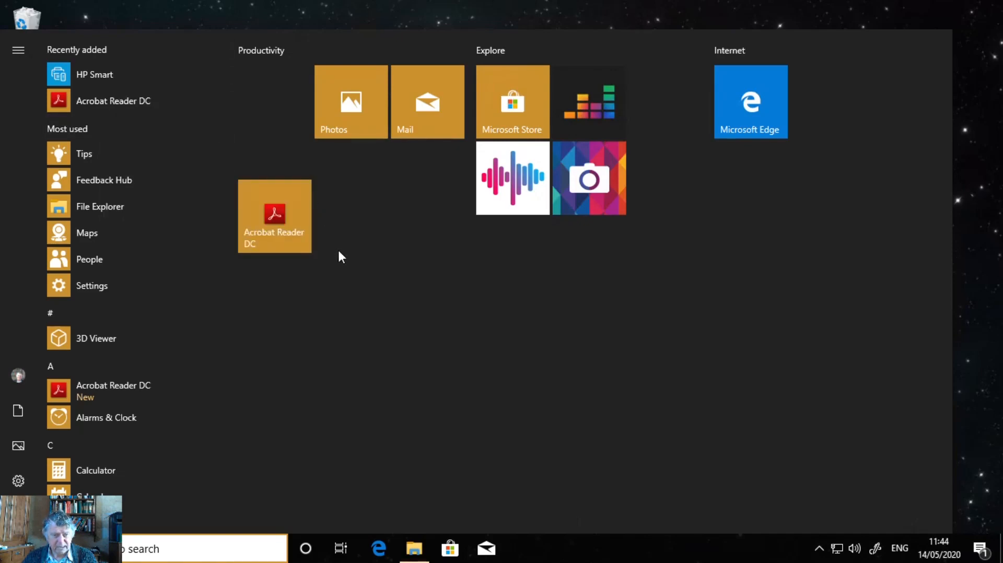
mouse_move(294, 166)
click(281, 166)
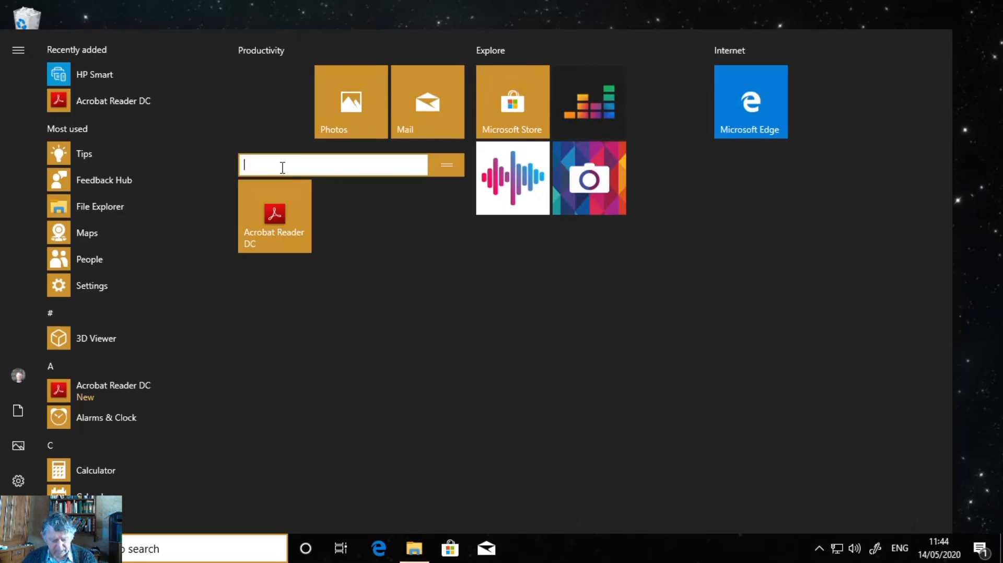
text(Offic)
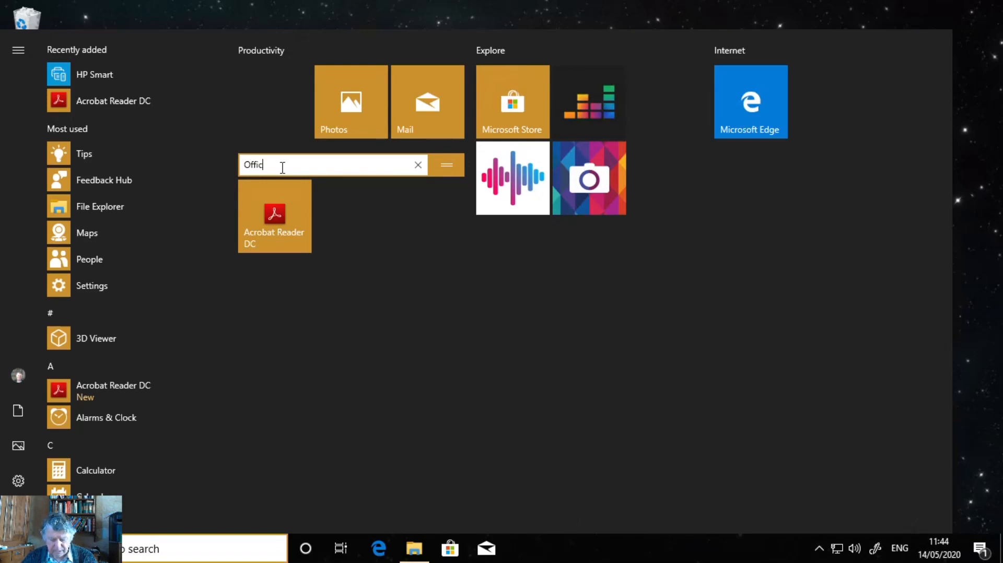
text(e)
key(Return)
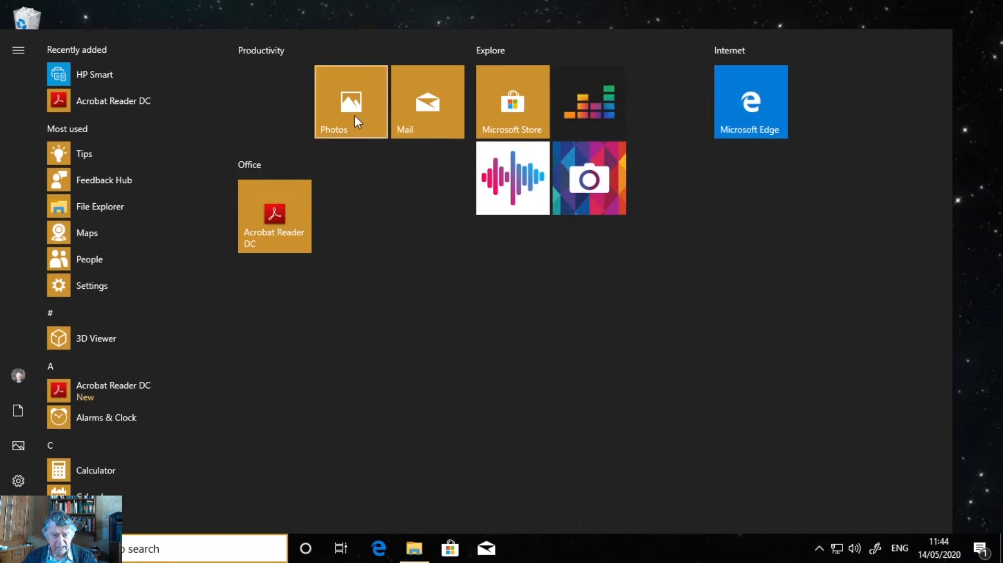
Step: Move the Photos tile into a new group below Internet and the Mail tile to the first slot of the Productivity group
drag(349, 112, 745, 252)
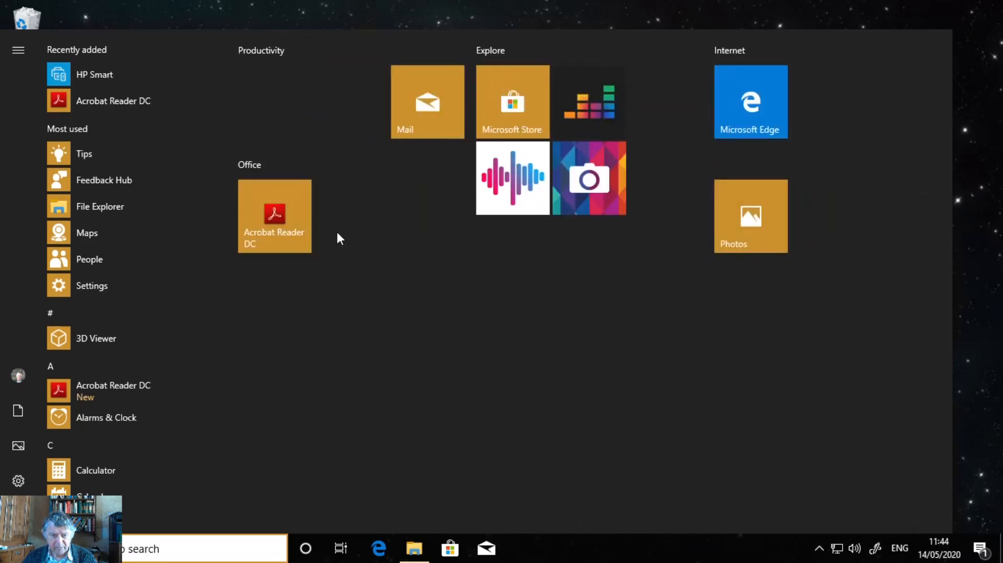
drag(403, 117, 256, 101)
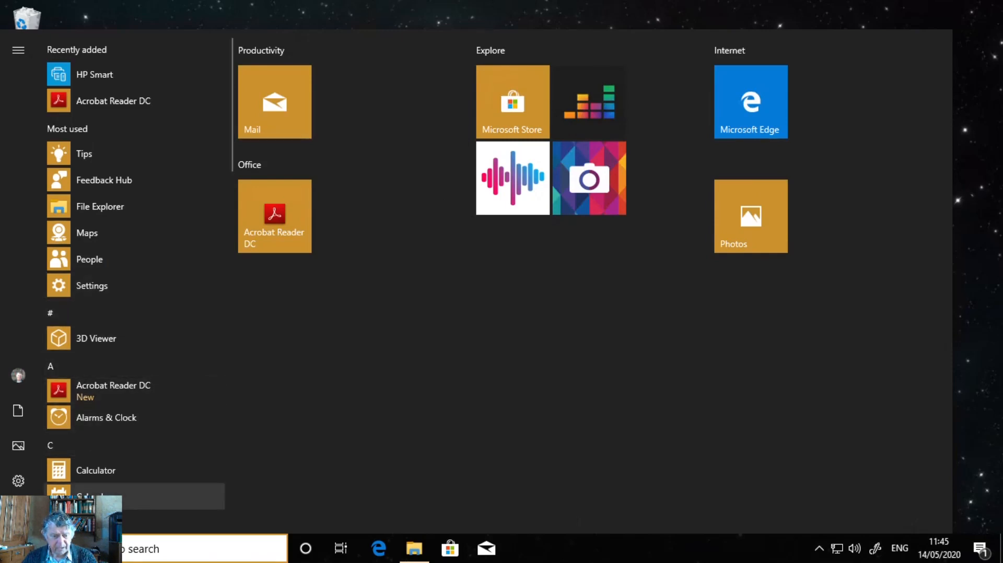
Step: Pin Calculator to Start and move its tile beside Mail in the Productivity group
right_click(86, 471)
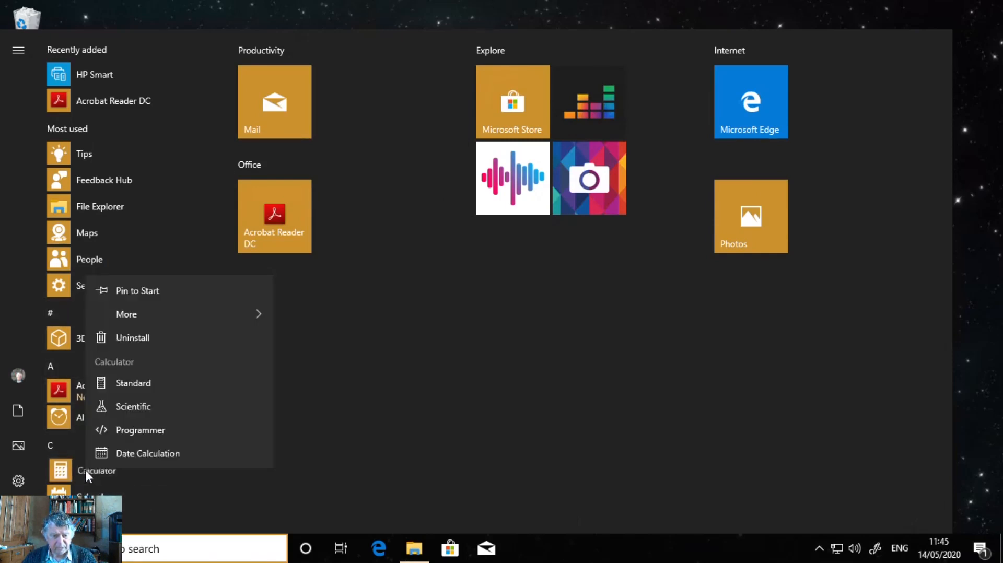
click(145, 294)
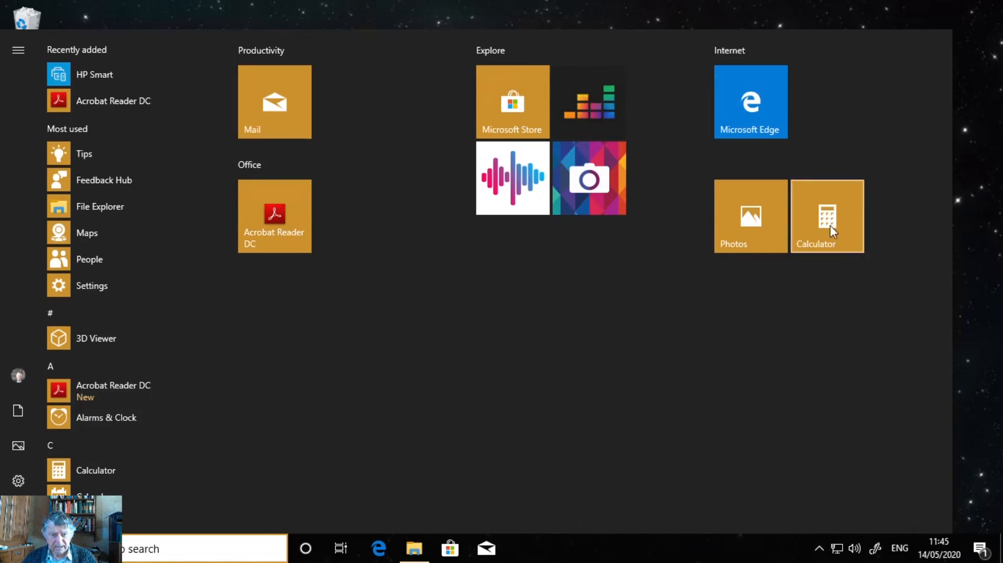
drag(830, 225, 357, 120)
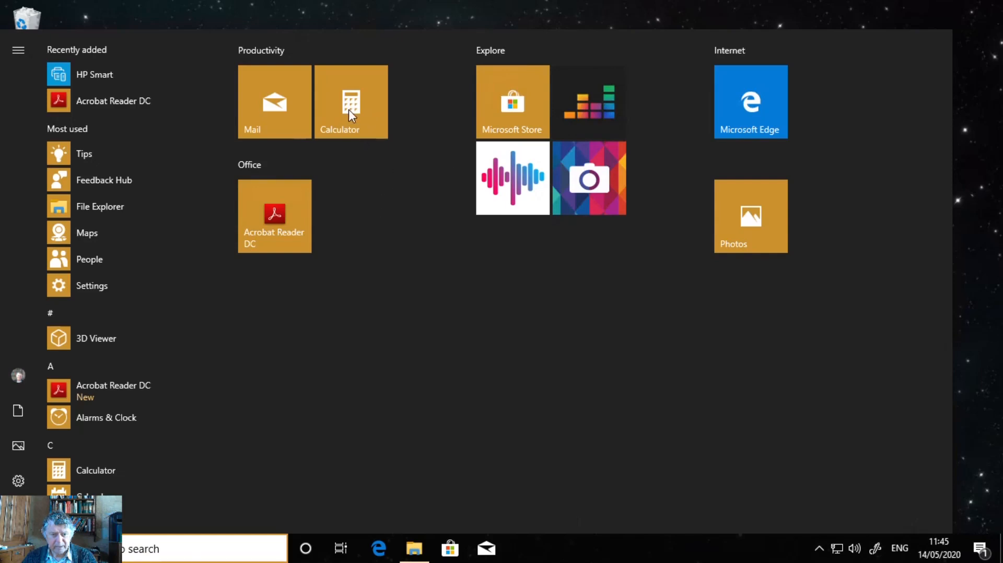
right_click(285, 106)
key(Escape)
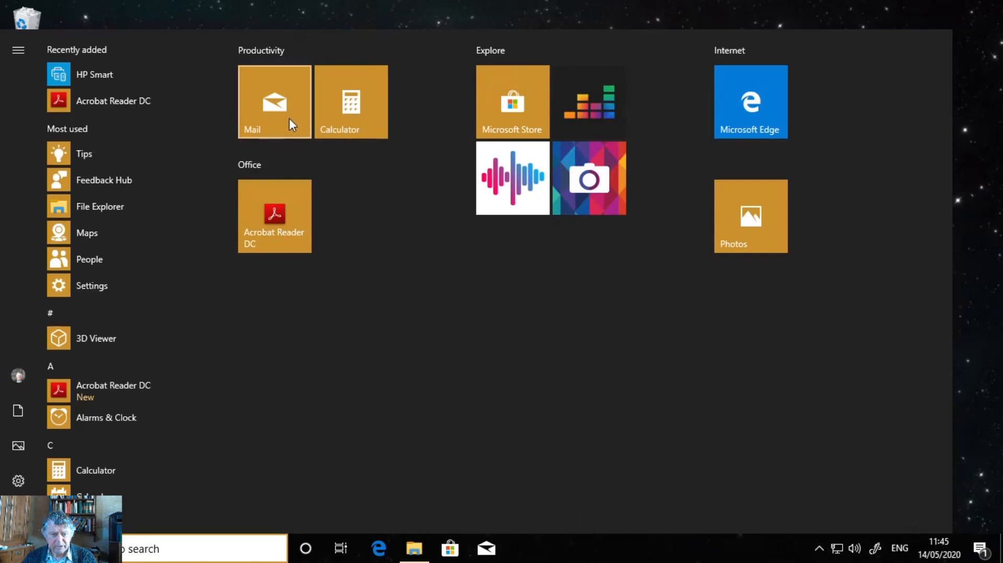
click(358, 166)
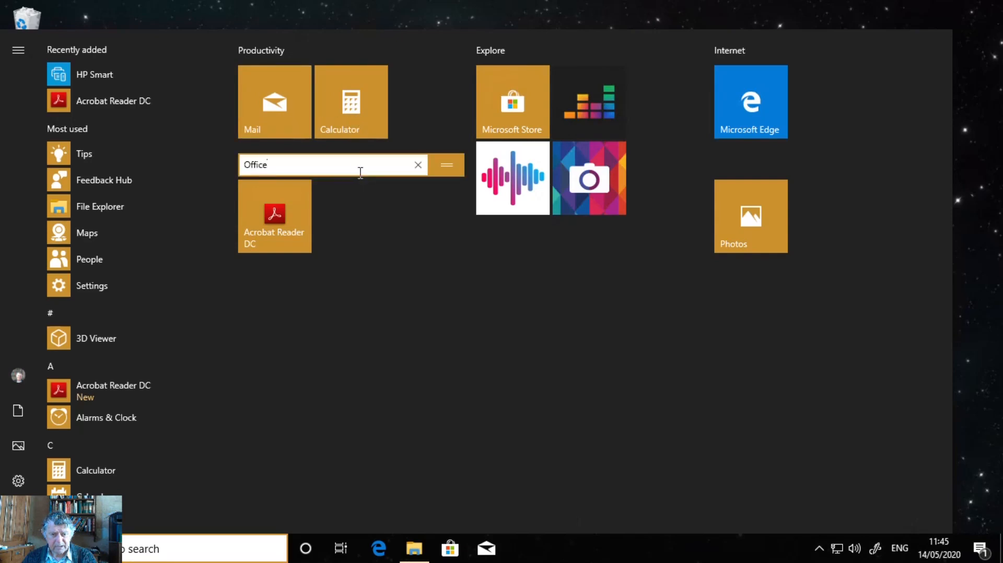
key(Escape)
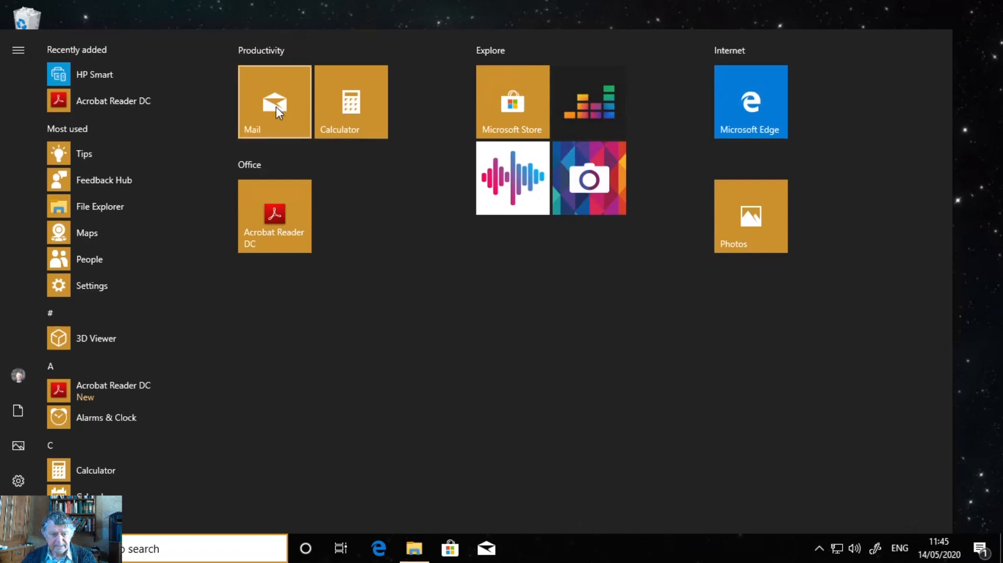
Step: Unpin Calculator from Start through its entry in the app list
right_click(93, 469)
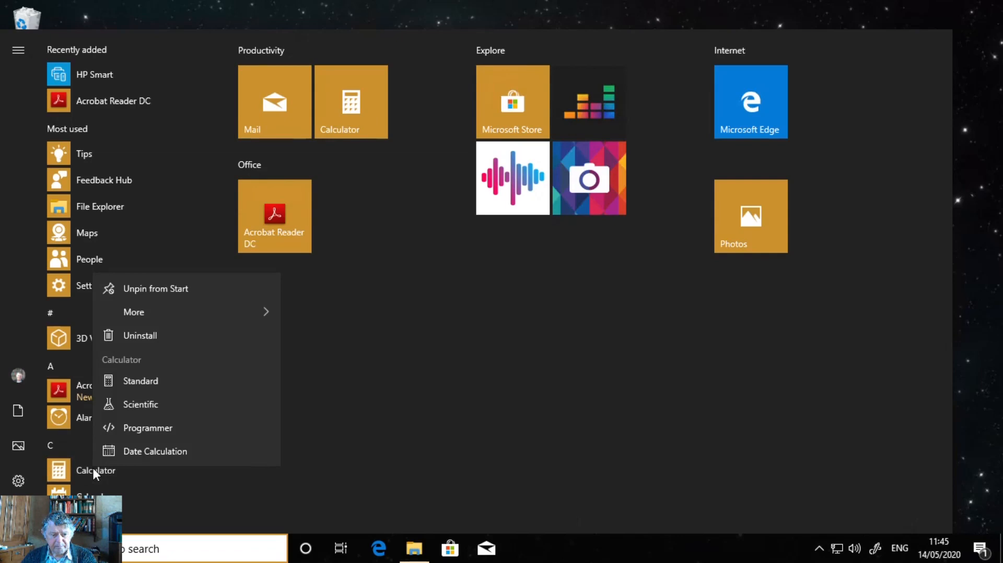
mouse_move(152, 311)
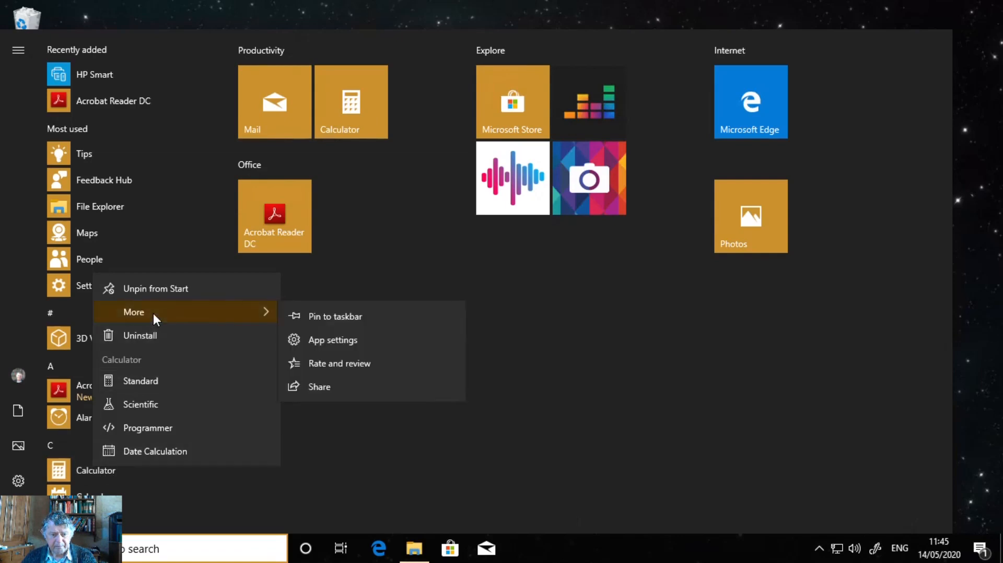
click(160, 287)
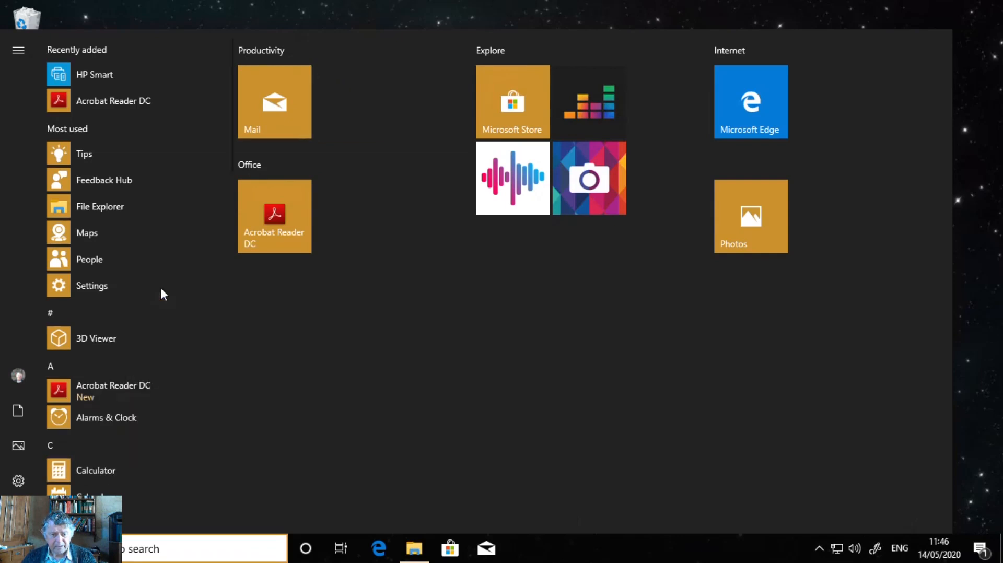
Step: Pin Calculator to Start again and move its tile from beside Photos to the slot next to Mail in Productivity
right_click(83, 471)
click(132, 293)
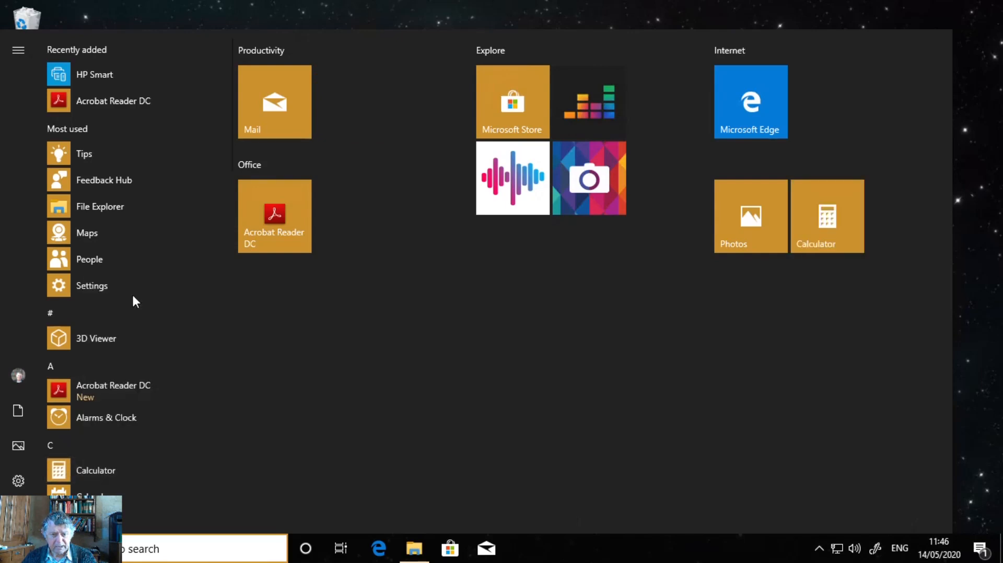
right_click(820, 220)
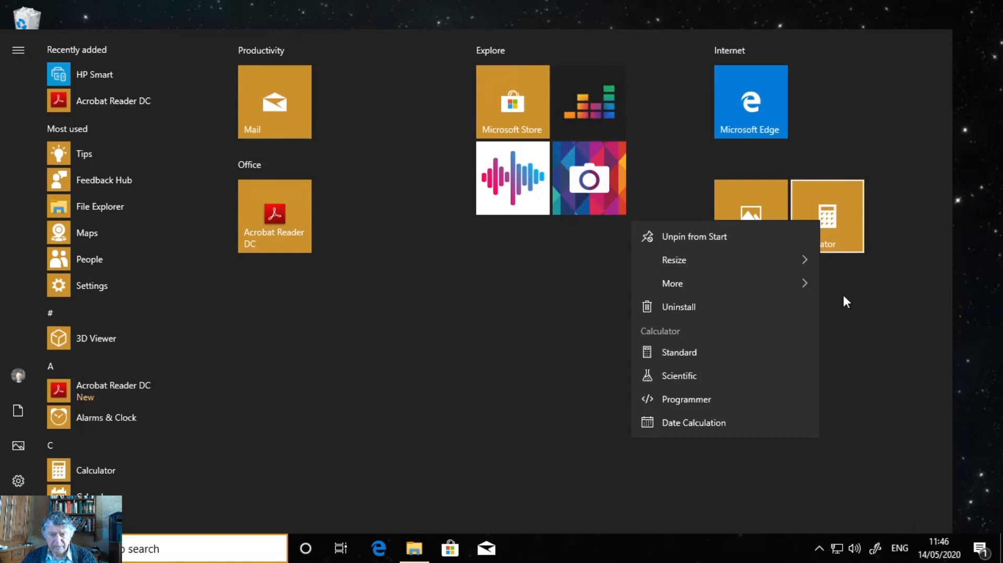
click(834, 230)
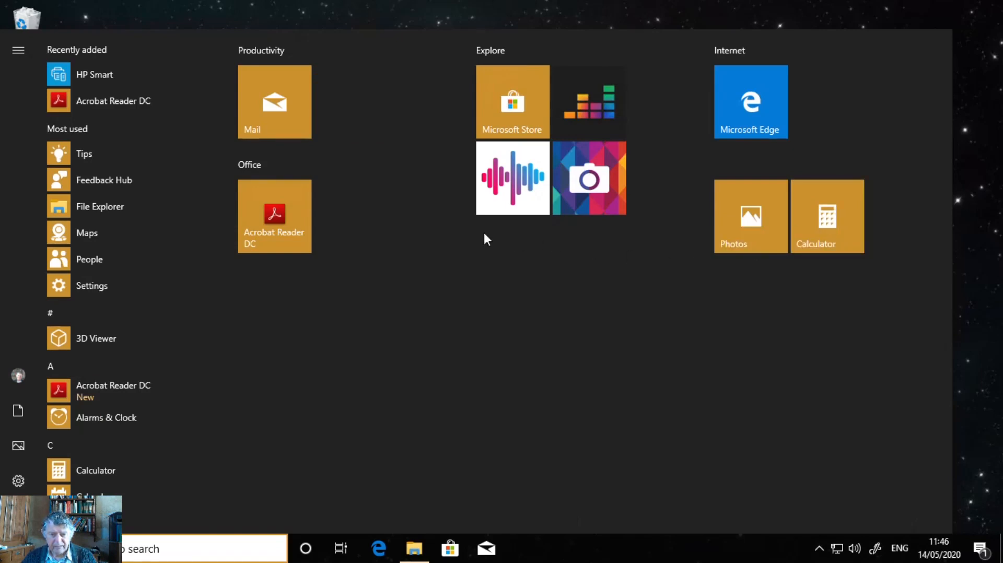
drag(838, 230, 364, 126)
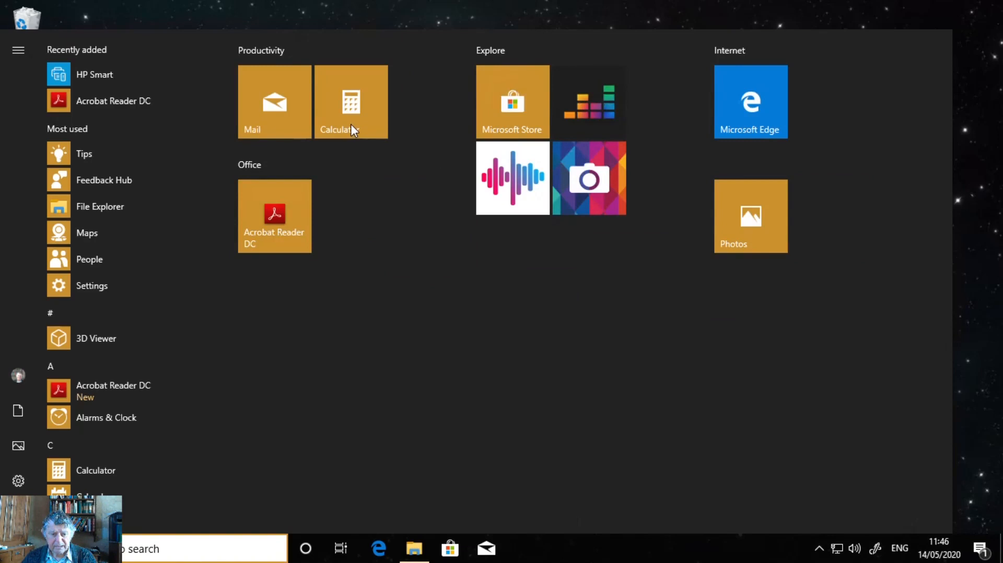
Step: Remove the Calculator tile from the Productivity group by unpinning the app from Start
right_click(99, 473)
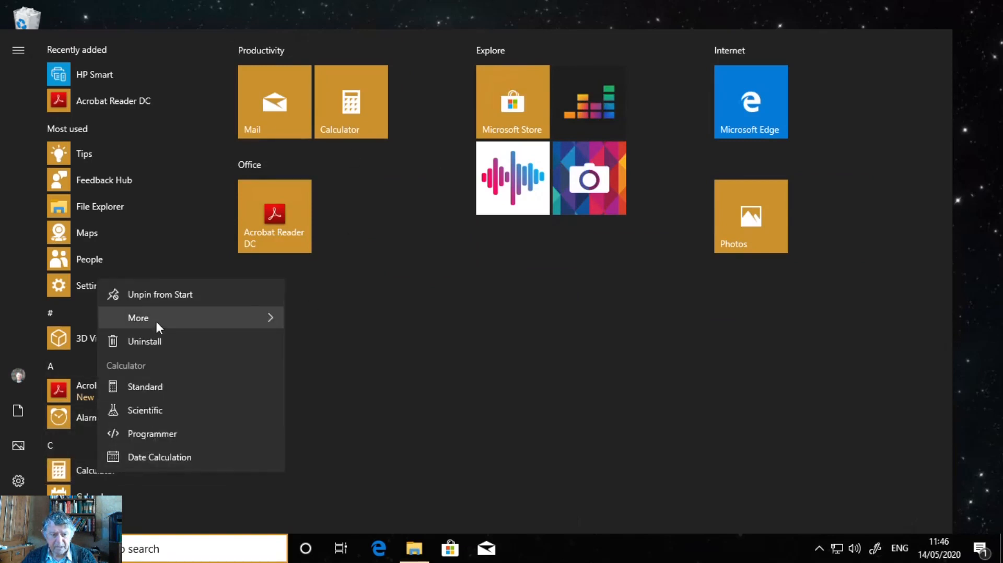
click(173, 292)
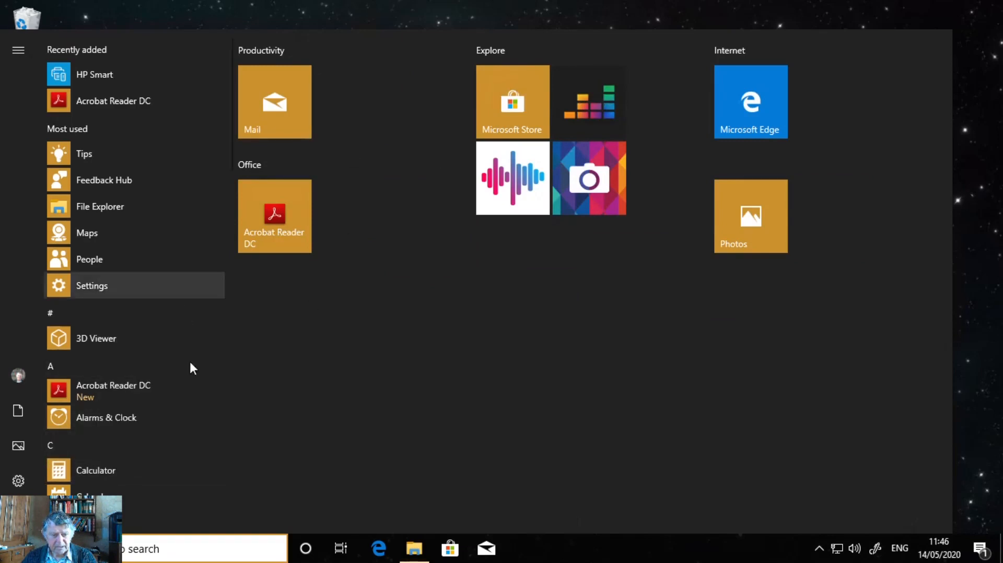
Step: Pin Calculator to Start beside the Photos tile and resize its tile to Small
right_click(104, 473)
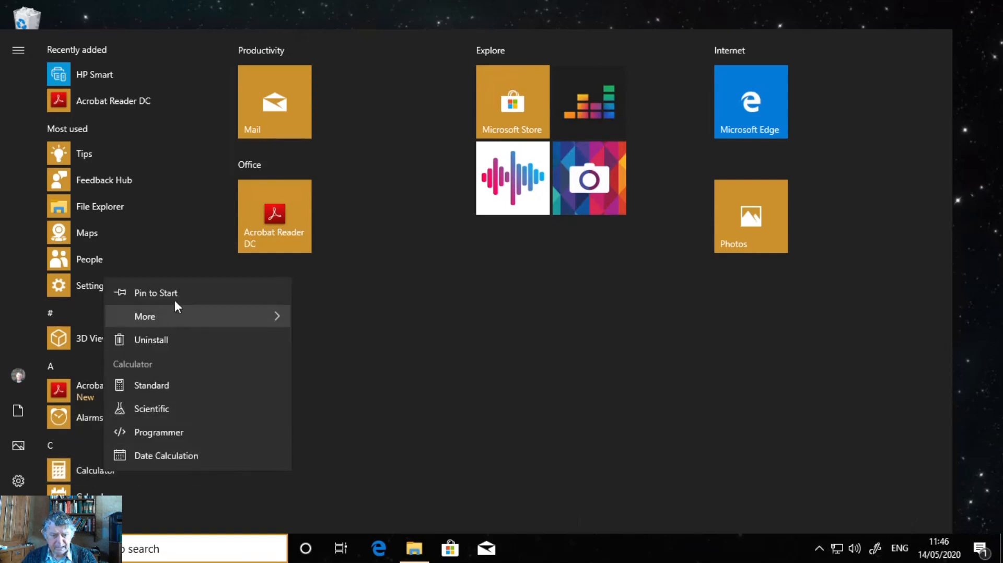
click(174, 294)
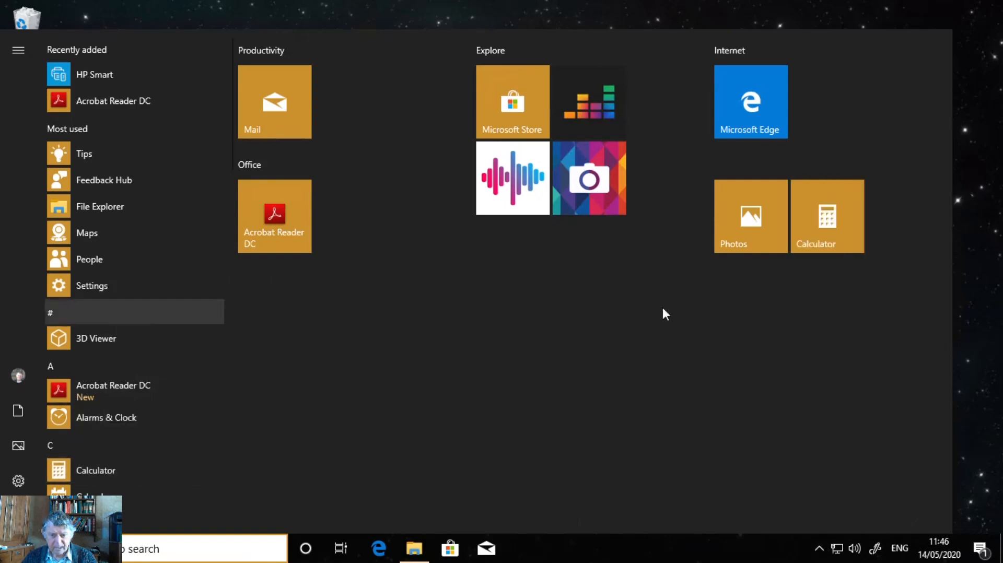
right_click(830, 224)
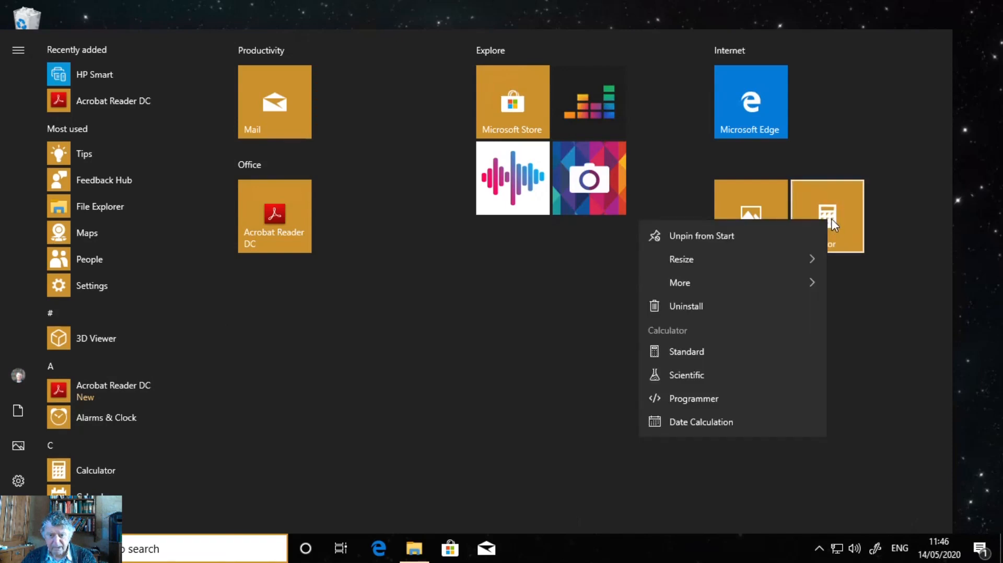
mouse_move(712, 258)
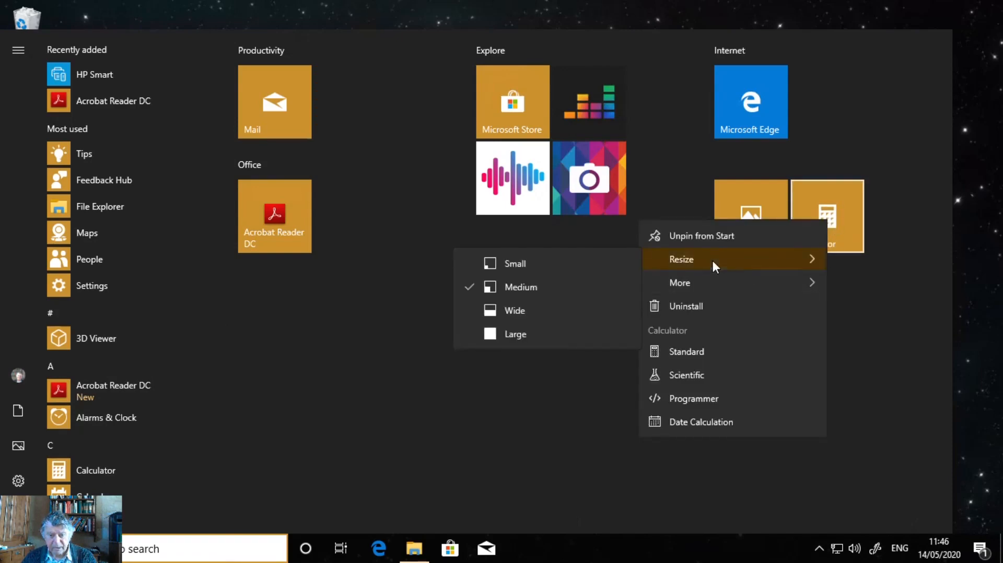
click(534, 264)
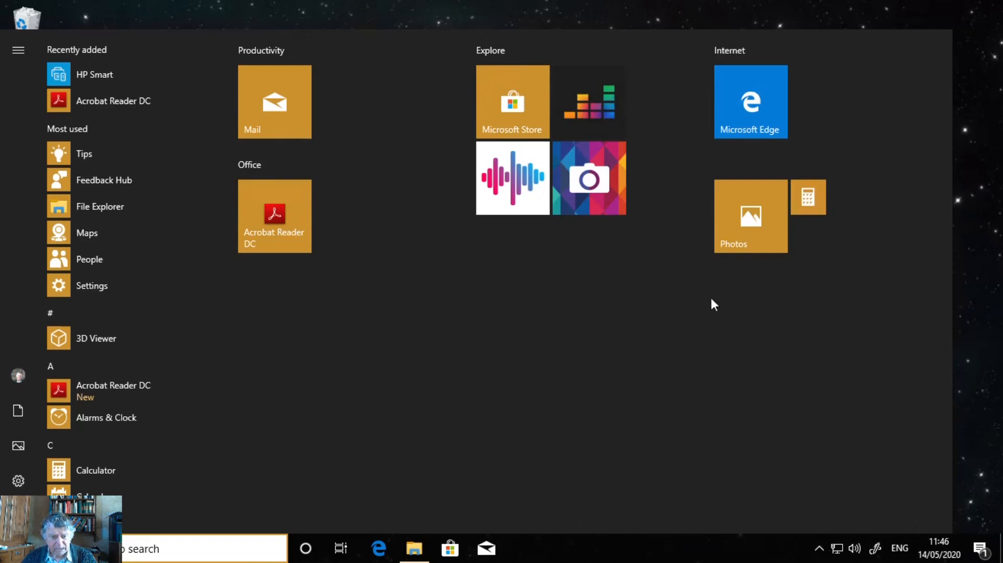
Step: Pin Calendar to Start beside the Calculator tile and resize its tile to Small
right_click(60, 494)
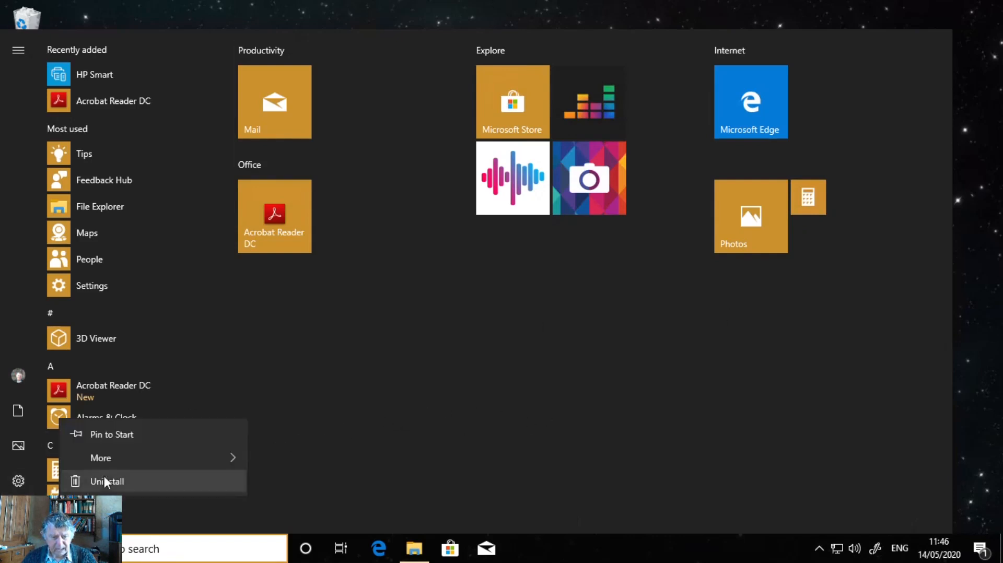
click(117, 434)
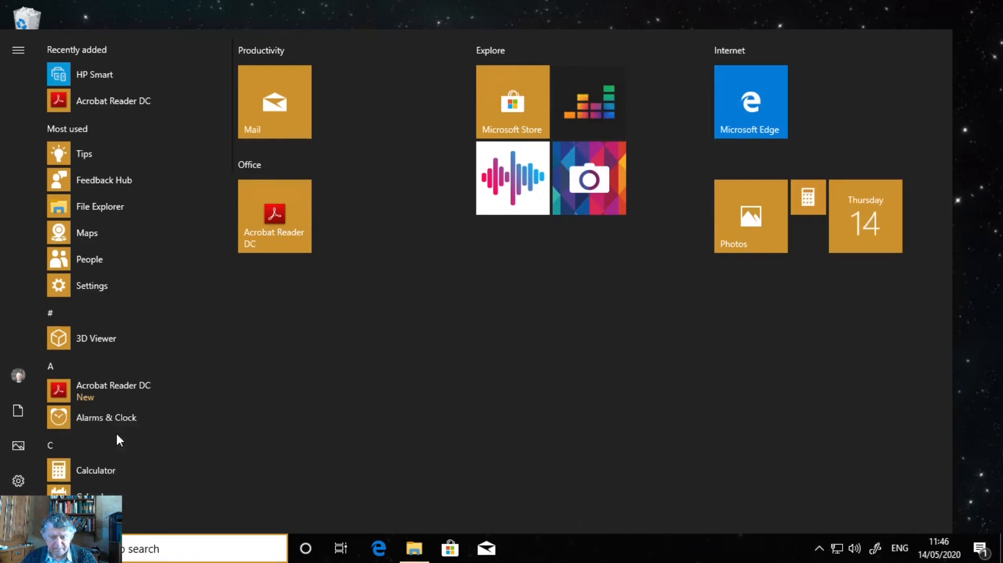
right_click(870, 224)
mouse_move(771, 264)
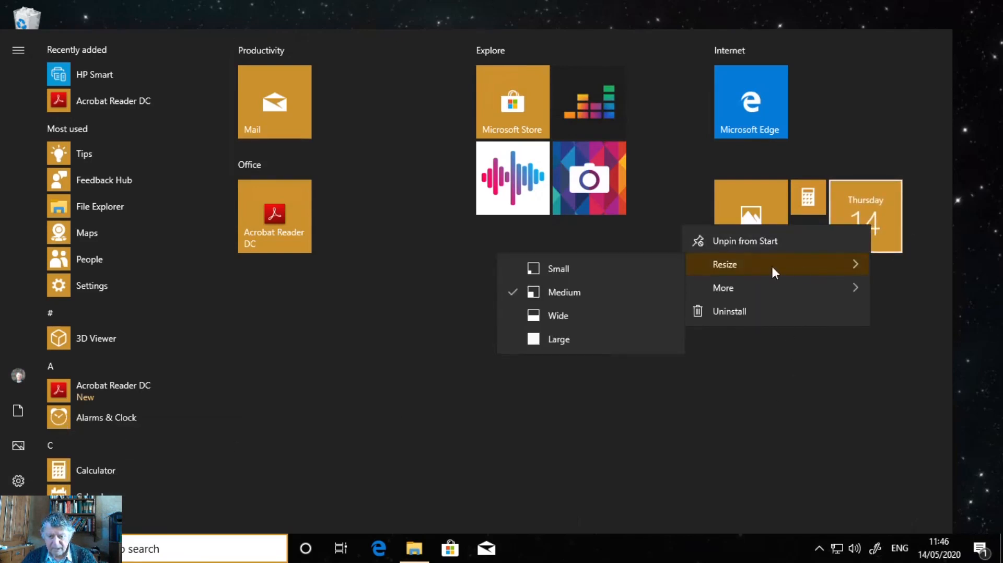
click(671, 272)
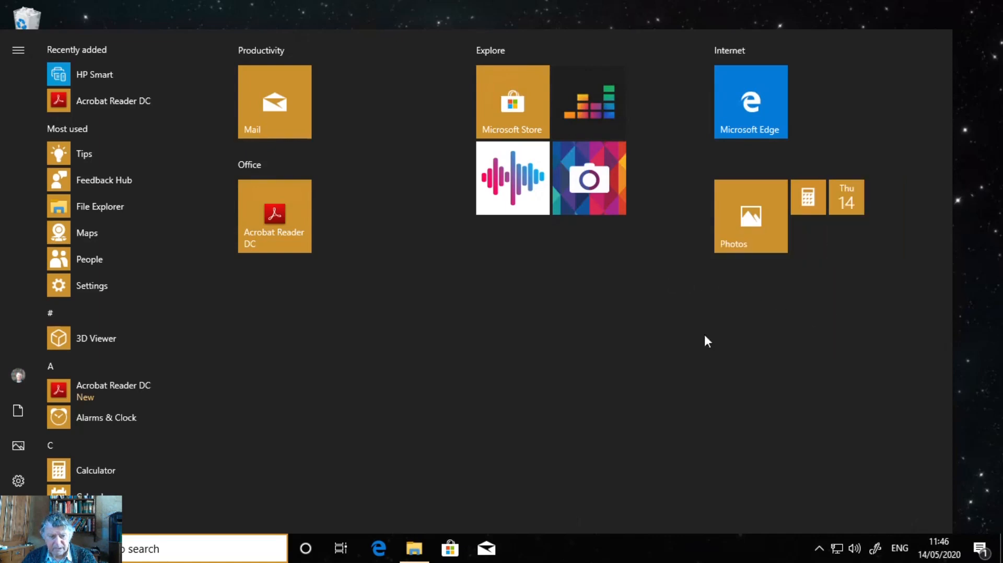
Step: Pin Alarms & Clock to Start from its entry in the app list
scroll(151, 506, down, 2)
scroll(149, 503, down, 2)
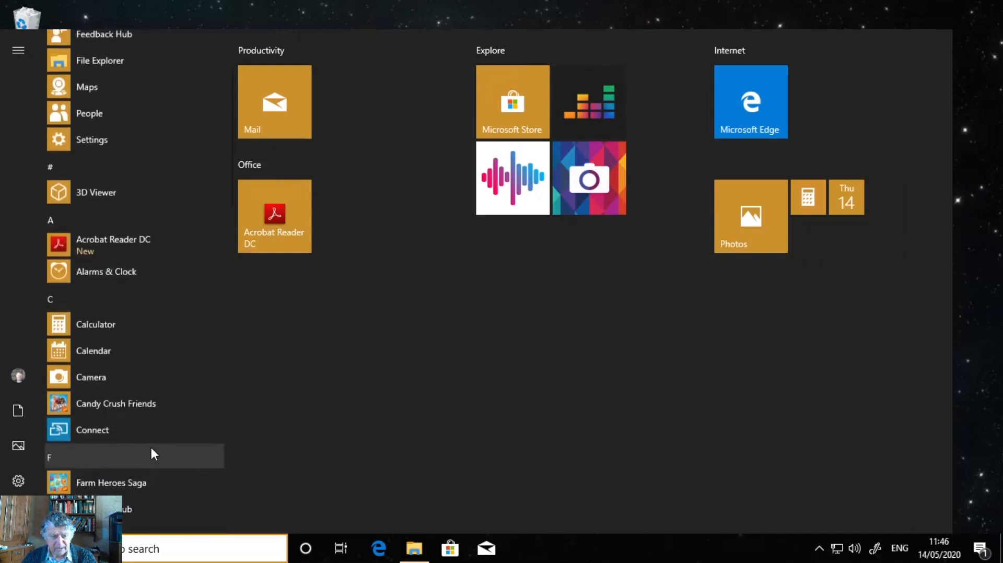
right_click(115, 266)
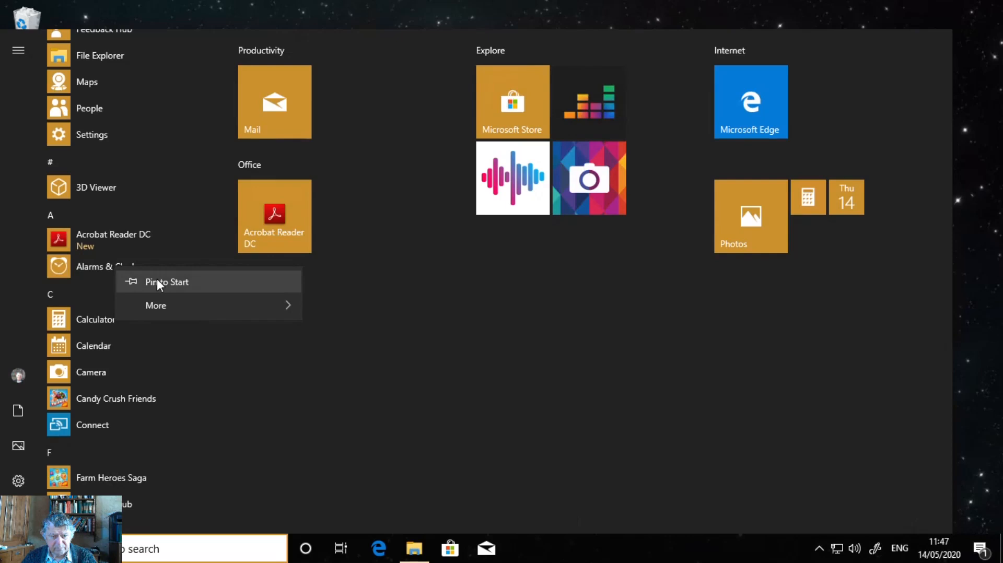
click(156, 281)
Step: Resize the Alarms & Clock tile to Small and move it directly below the Calculator tile
right_click(885, 241)
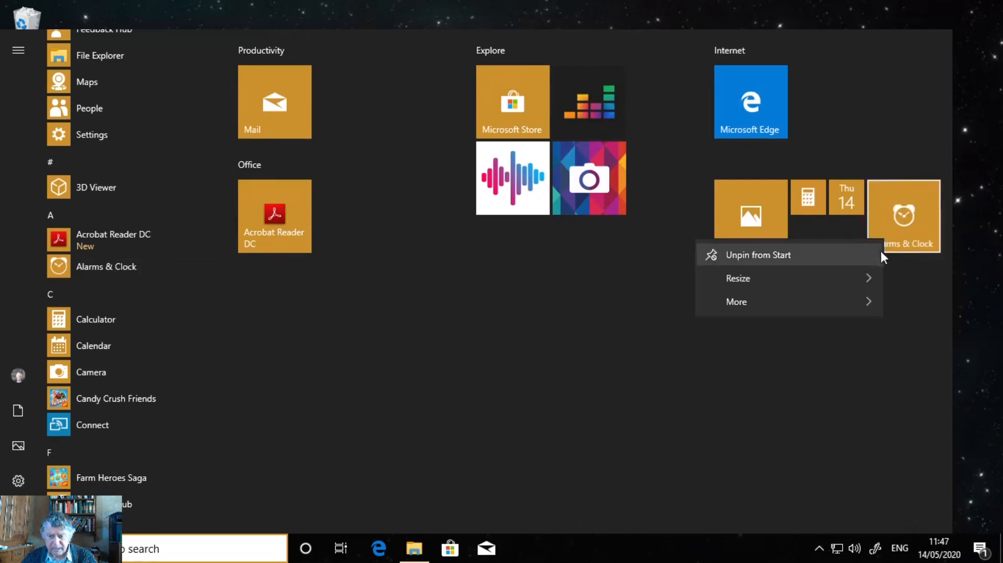
mouse_move(857, 281)
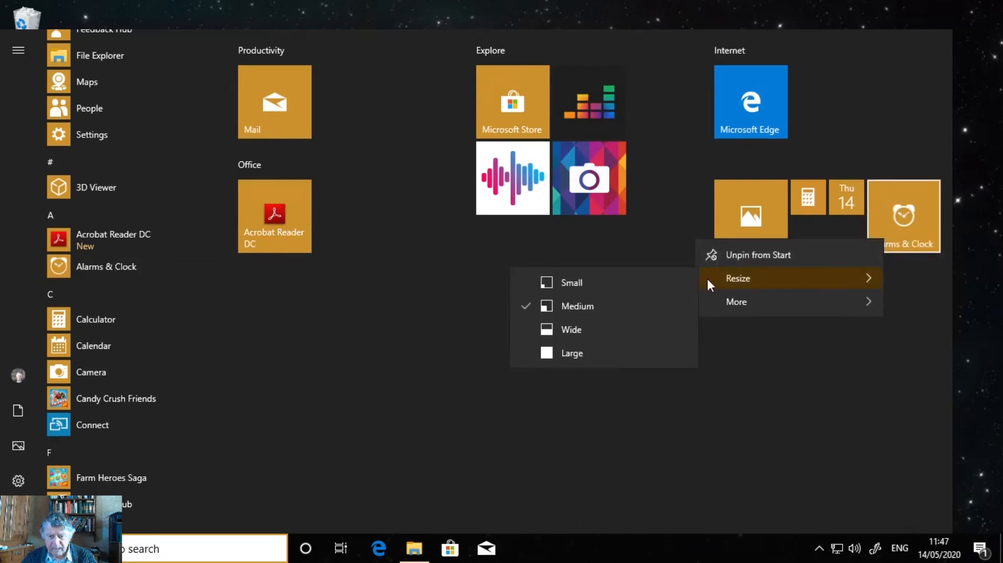
click(666, 283)
click(886, 201)
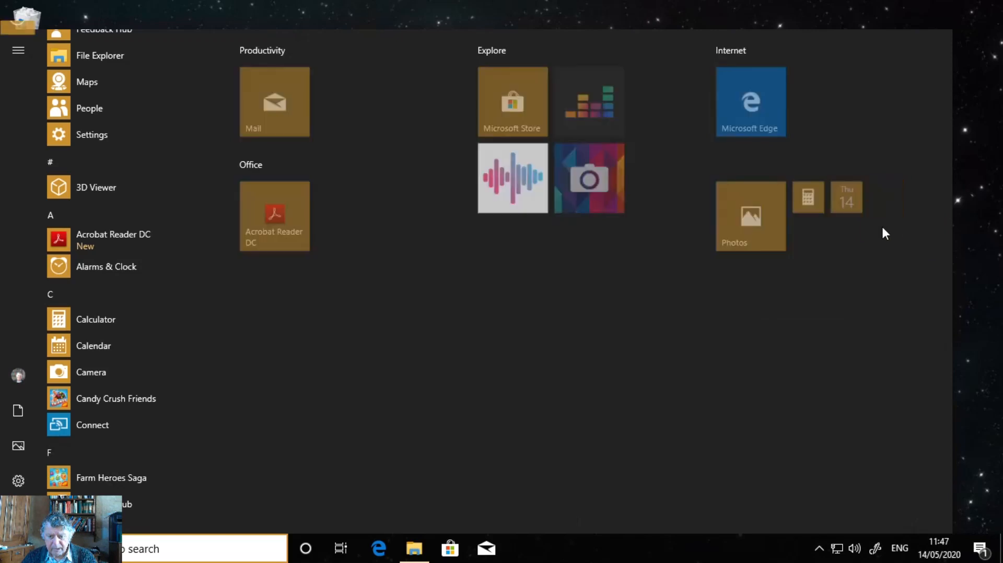
drag(883, 230, 804, 250)
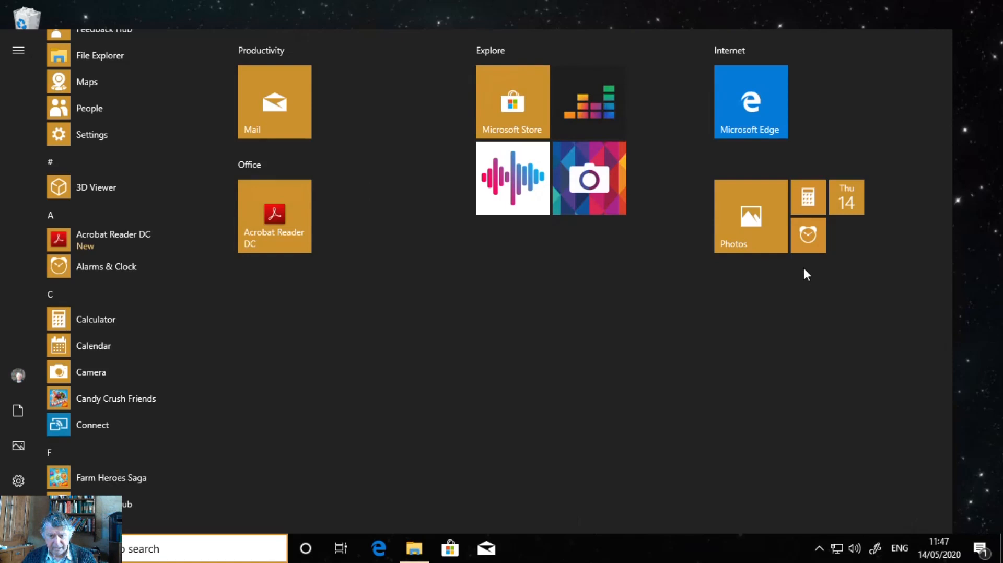
Step: View the Calendar tile's additional options and dismiss them without choosing any
right_click(843, 200)
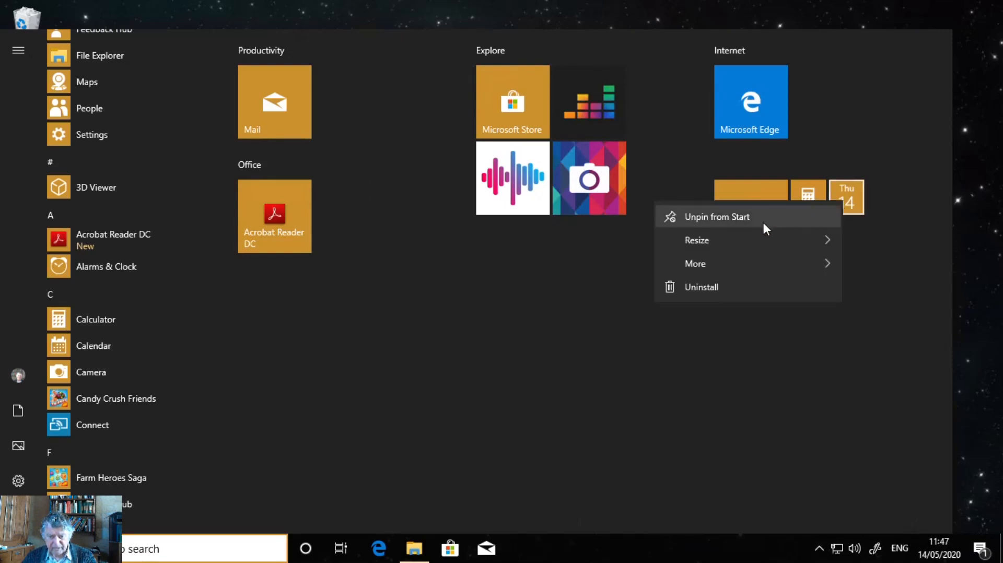
mouse_move(747, 263)
click(664, 371)
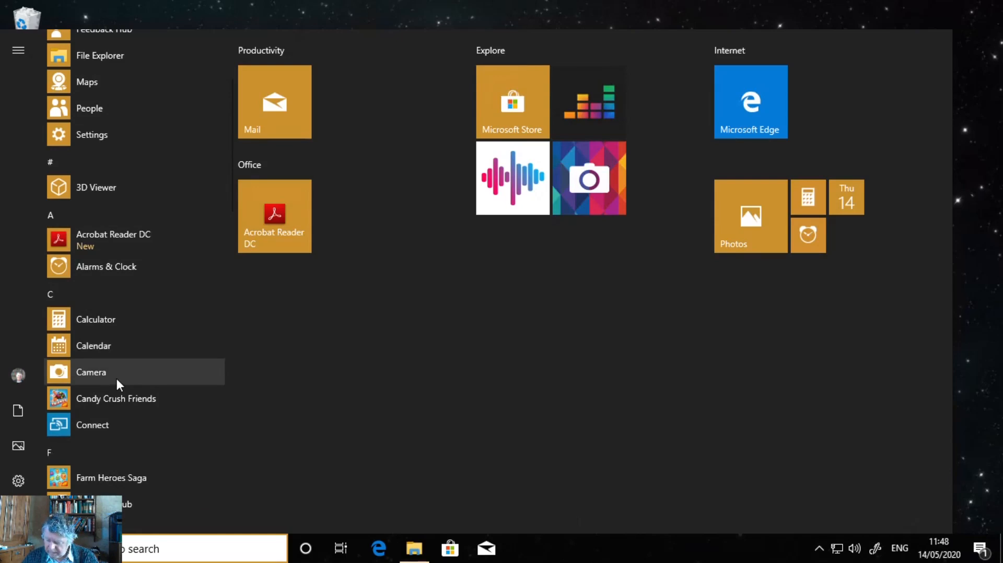
Step: Browse the Start menu's app list, return to its beginning and close the Start menu
scroll(115, 379, up, 2)
scroll(117, 378, down, 3)
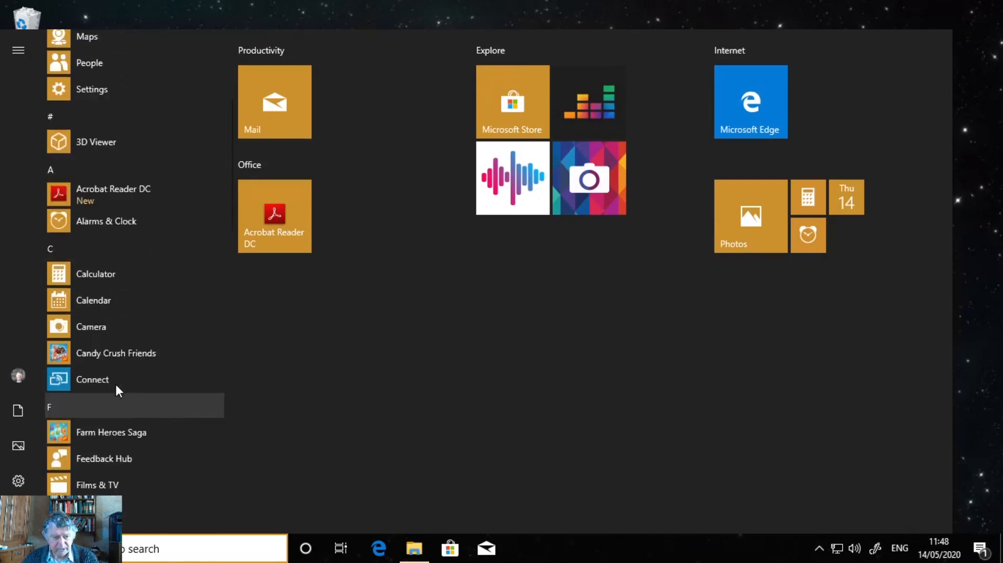
scroll(115, 382, up, 4)
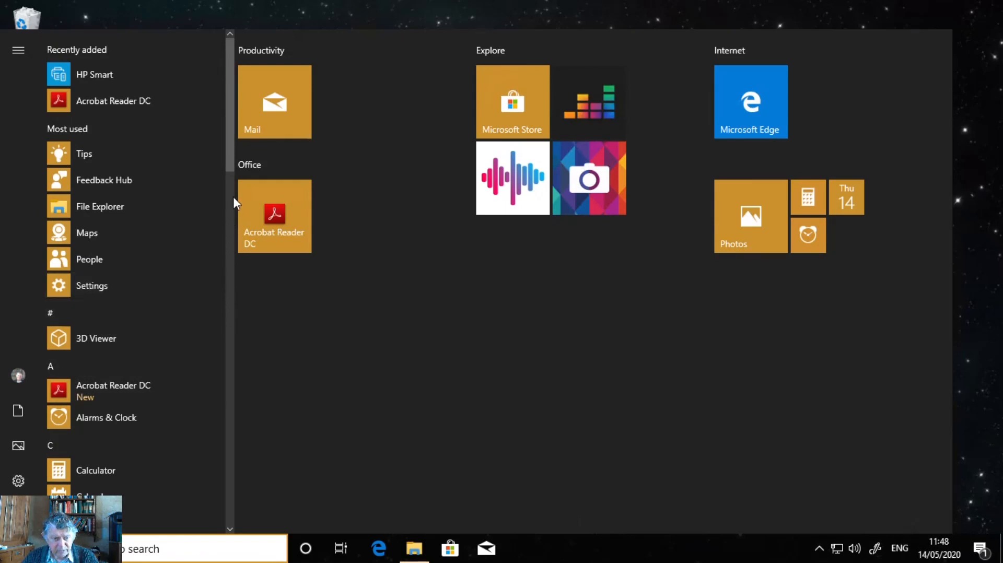
drag(229, 148, 223, 126)
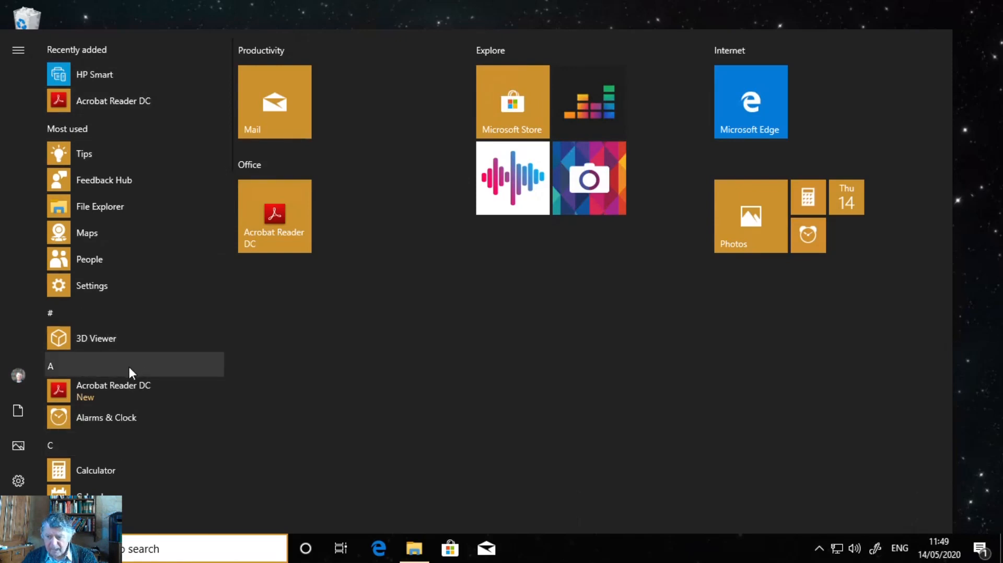
mouse_move(21, 310)
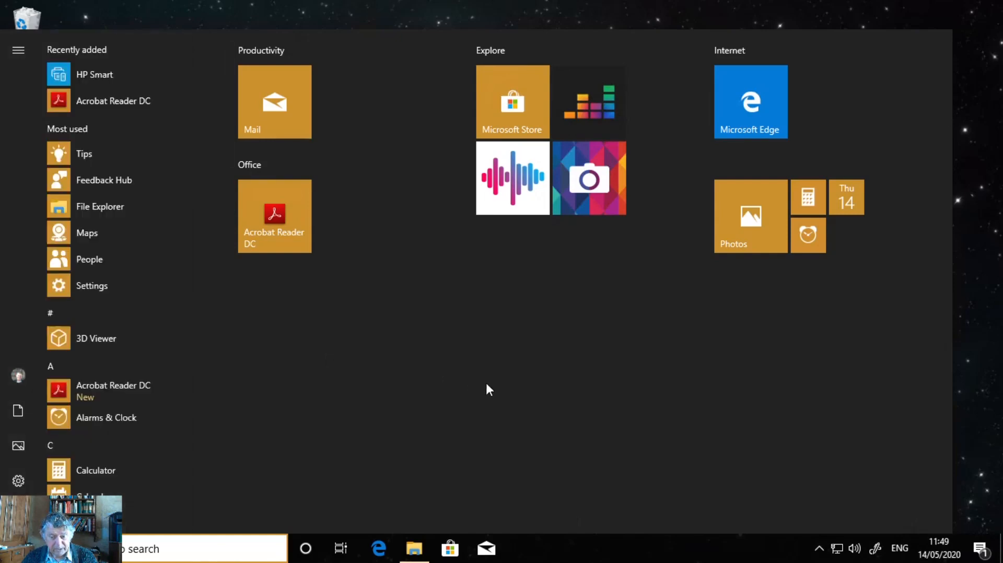
click(967, 389)
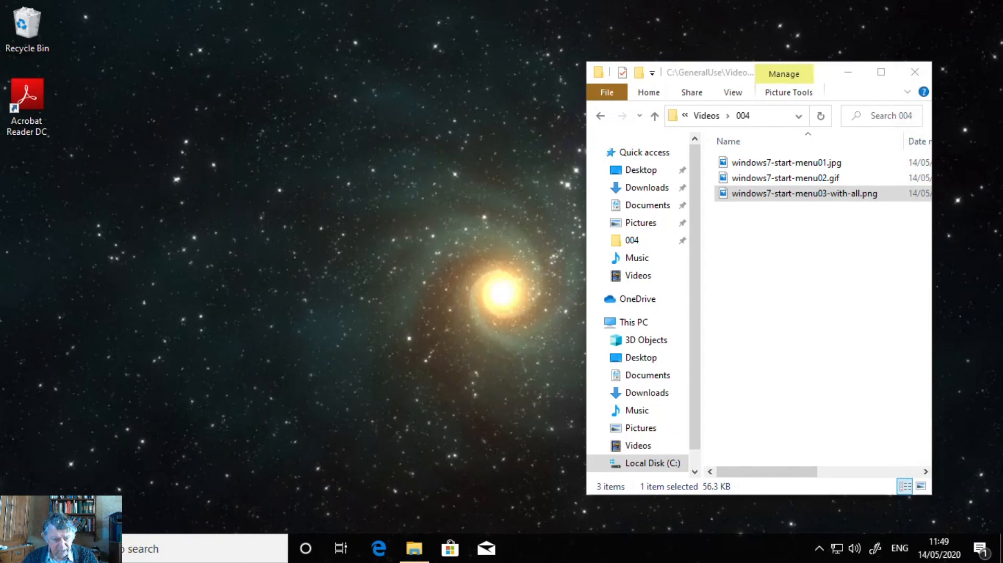
Step: View the Start button's quick link menu and open the image windows7-start-menu03-with-all.png for comparison
right_click(18, 546)
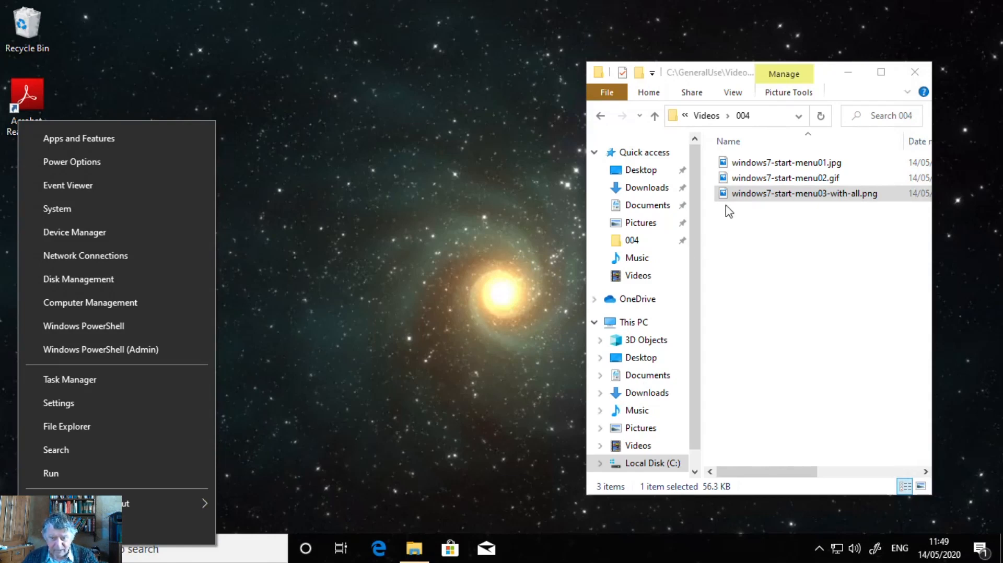
double_click(750, 194)
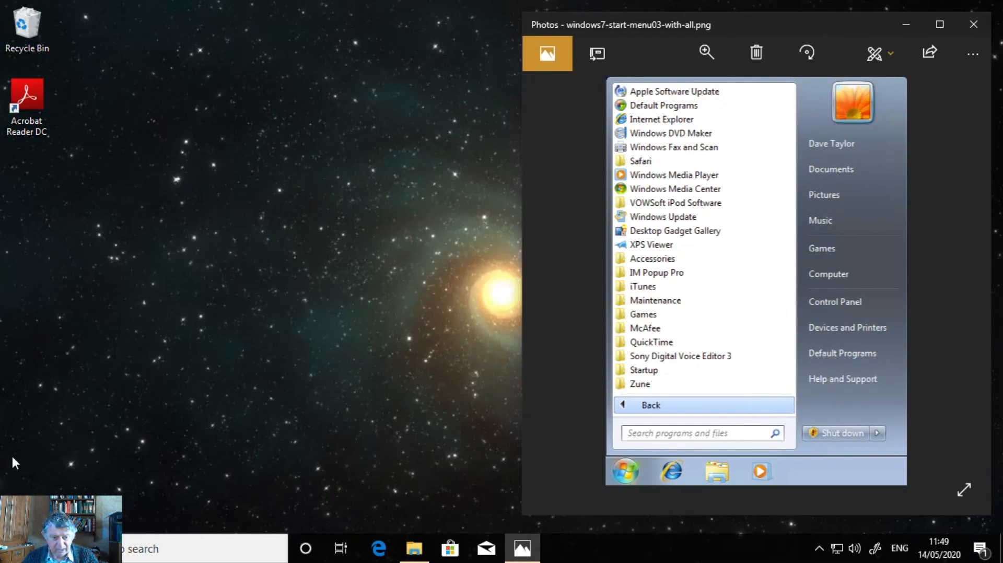
Step: Show the Start menu with the quick link menu over it, and dismiss both to return to the Windows 7 image
click(13, 552)
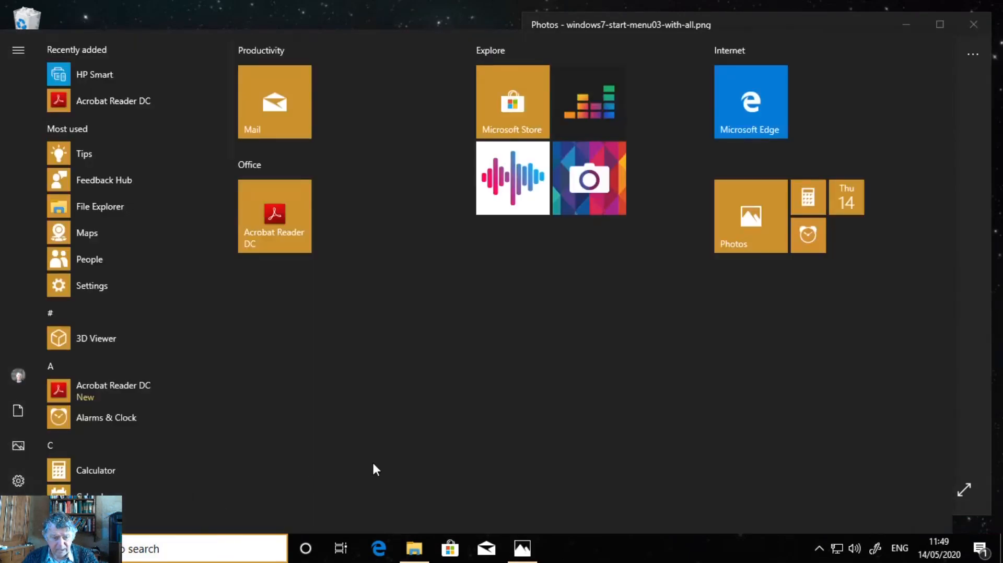
key(super+x)
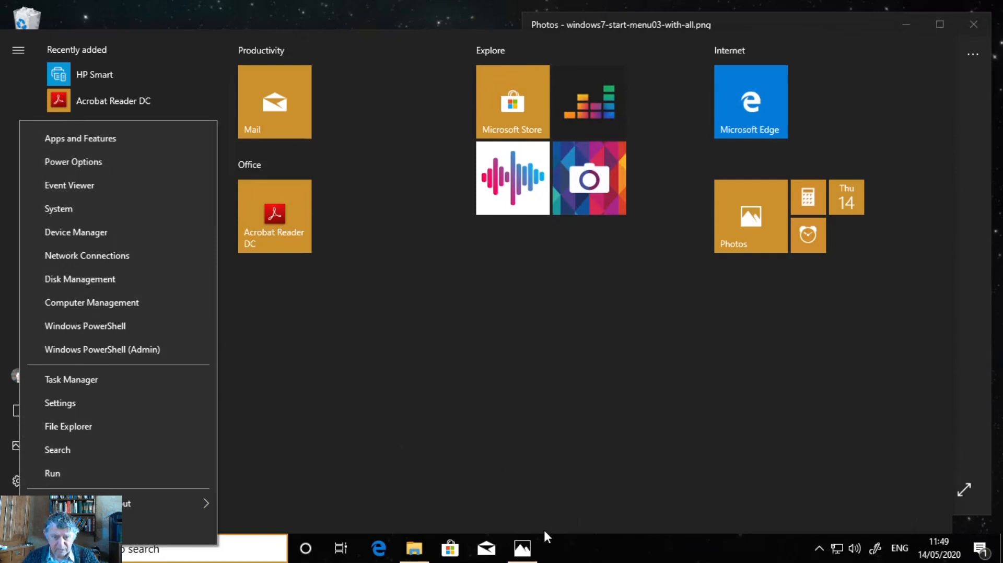
click(579, 551)
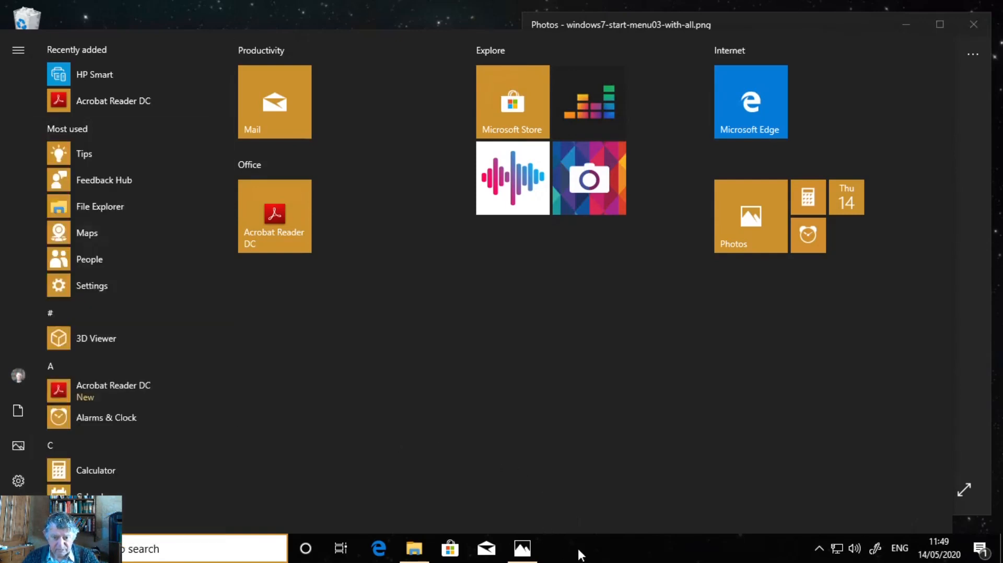
click(999, 435)
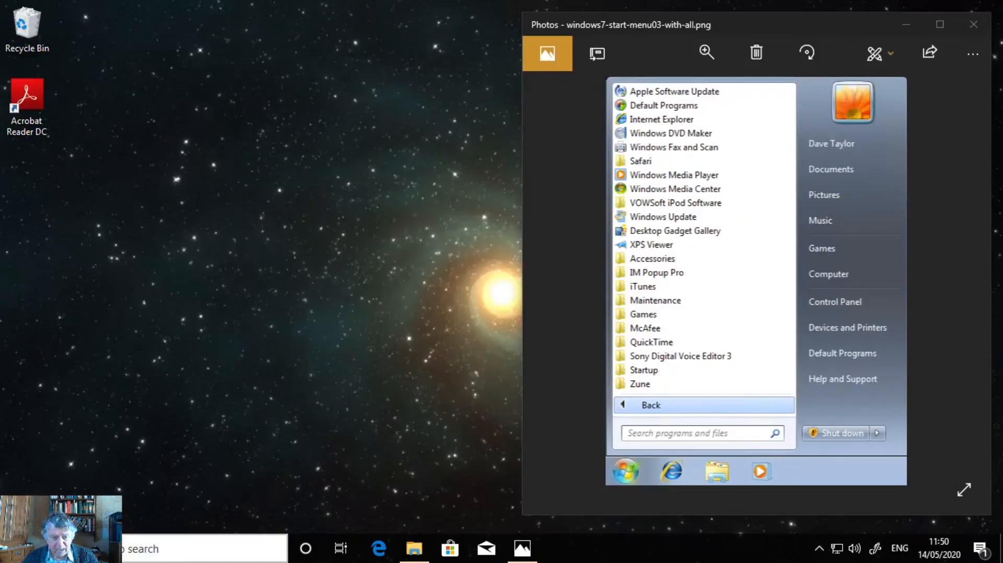
Step: Open the page for choosing which folders appear on Start, in the Start section of the Personalisation settings
key(super)
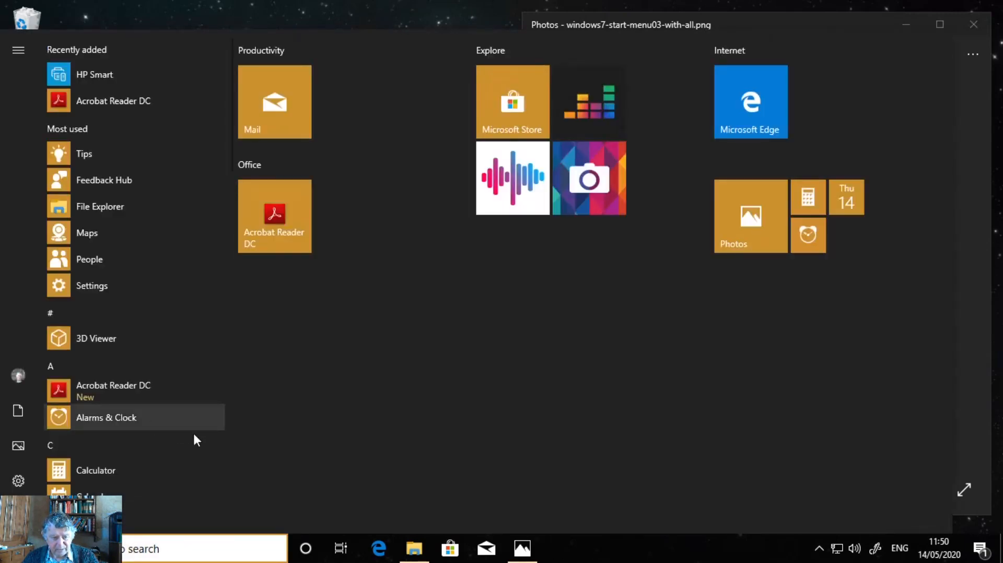
mouse_move(28, 321)
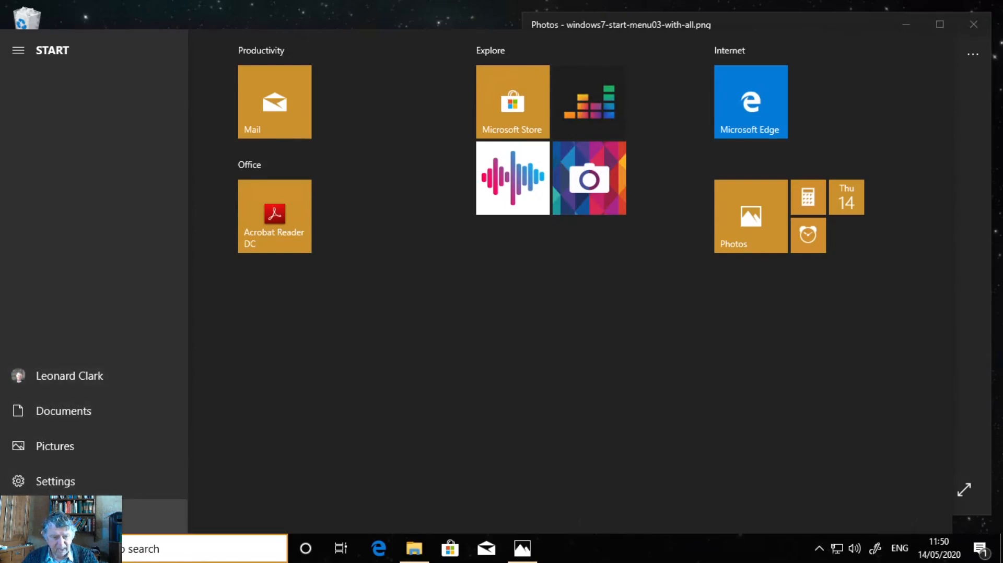
click(32, 482)
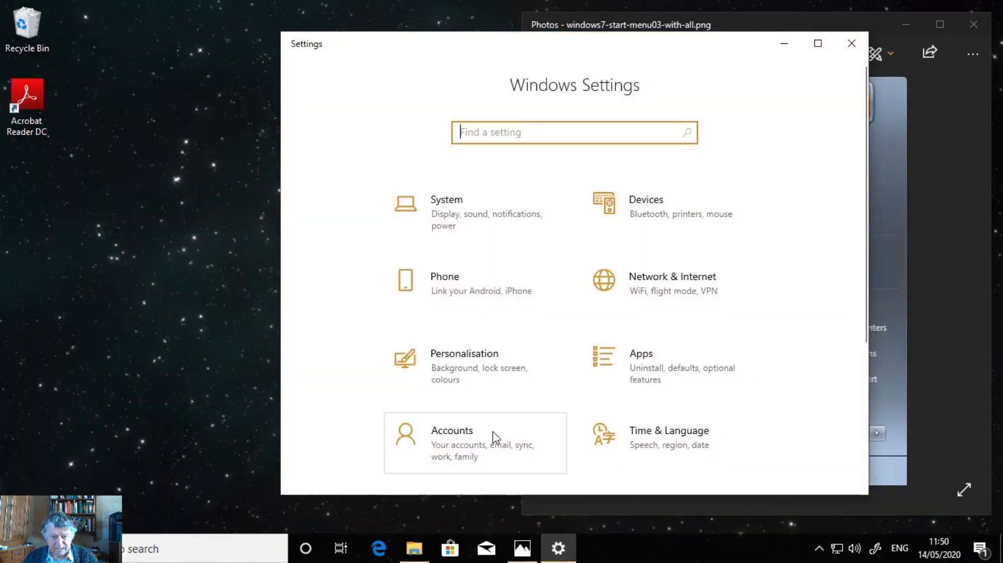
click(473, 374)
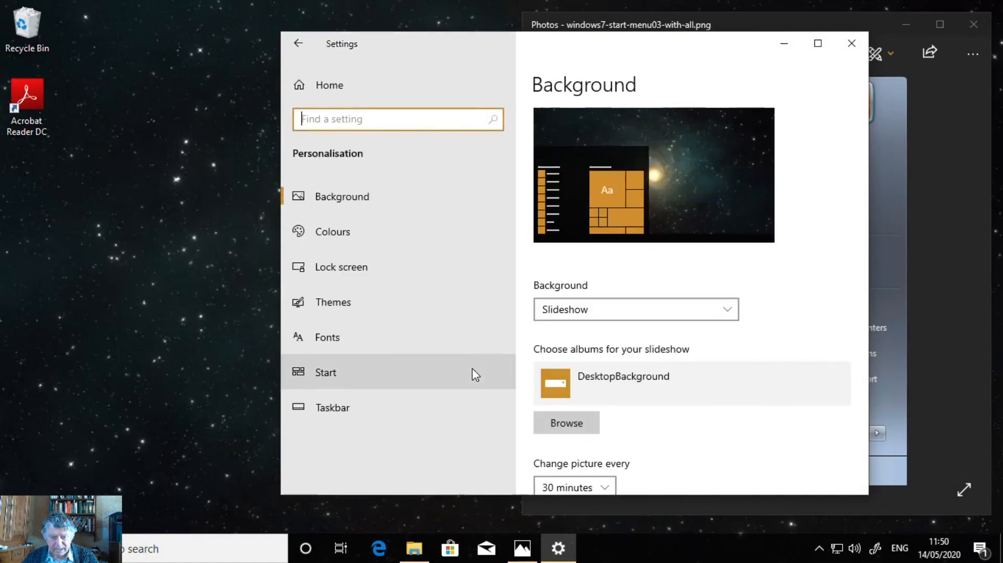
click(319, 373)
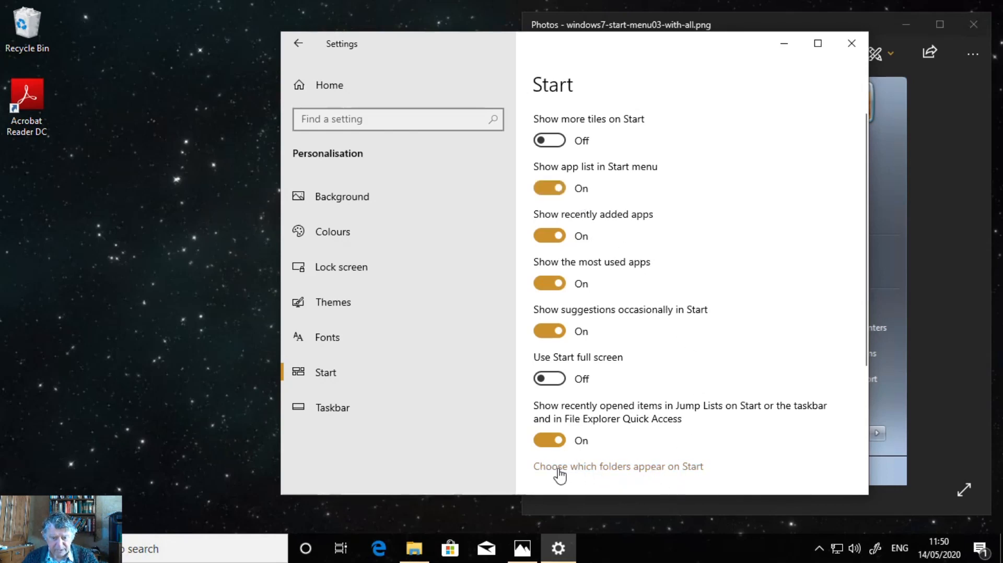
click(625, 468)
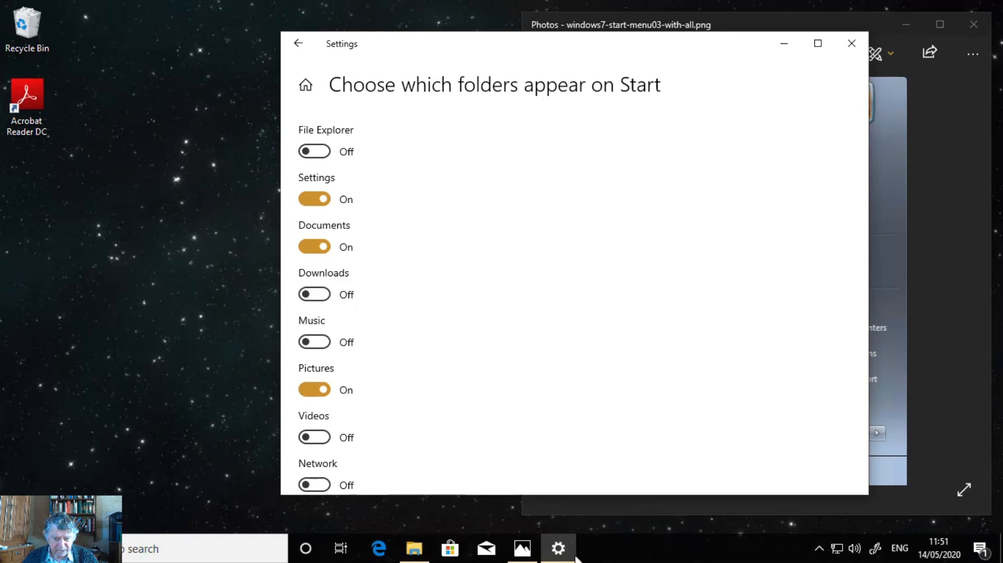
Step: Turn on File Explorer as a folder shown on Start and check its entry in the Start menu
click(319, 153)
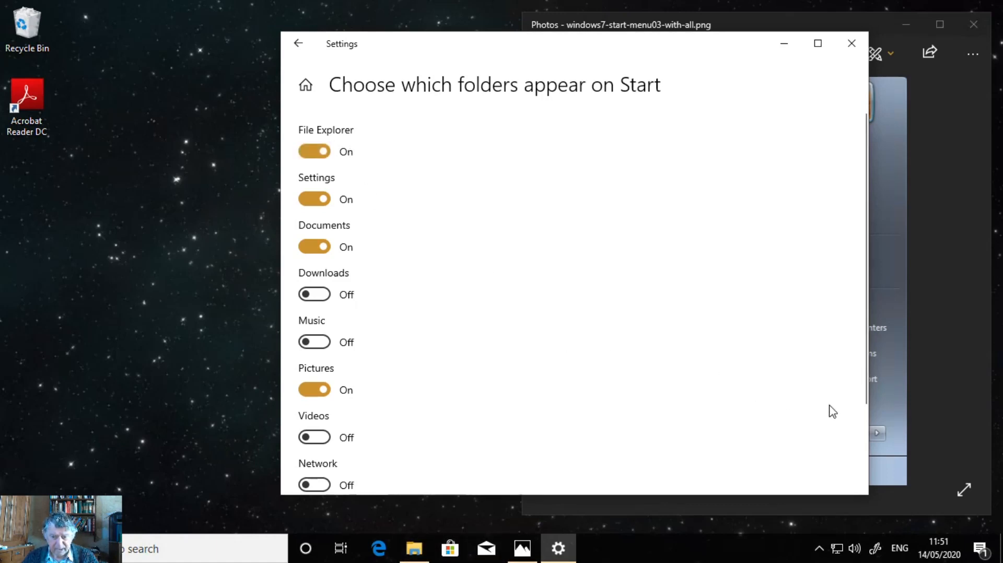
drag(861, 389, 858, 332)
click(66, 463)
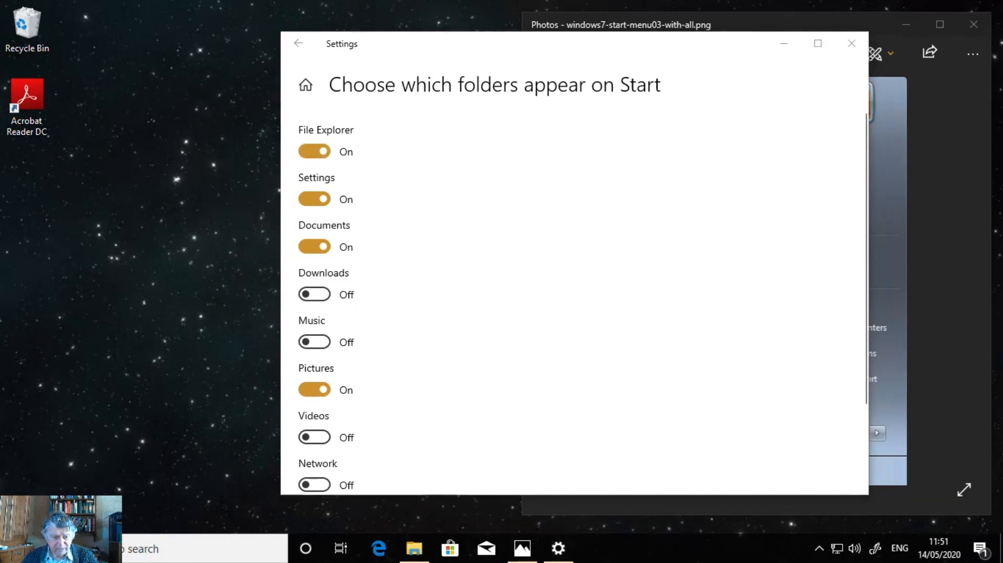
key(super)
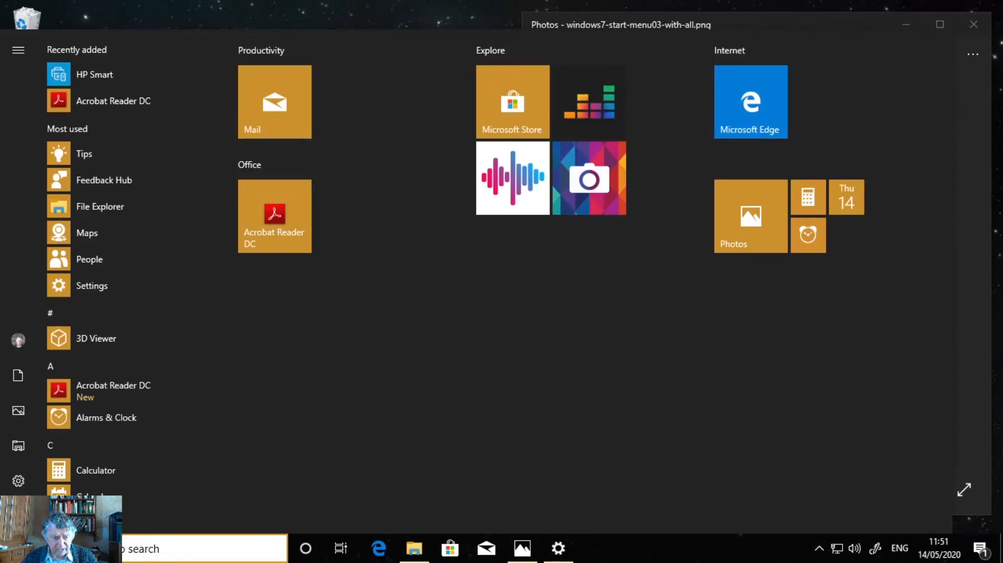
mouse_move(15, 448)
click(999, 427)
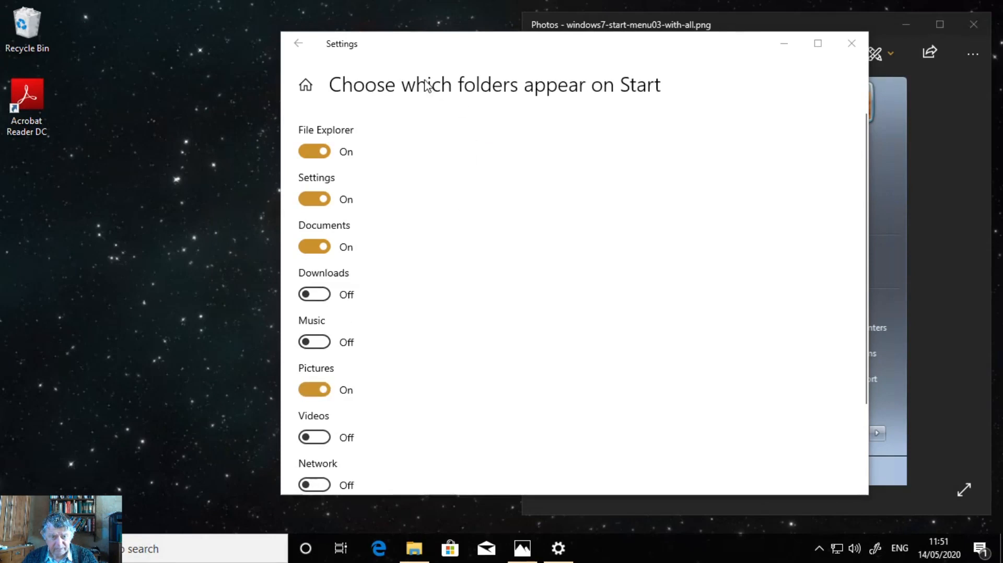
Step: Review the remaining options on the Start settings page, and close Settings and the Windows 7 Start menu image
click(298, 43)
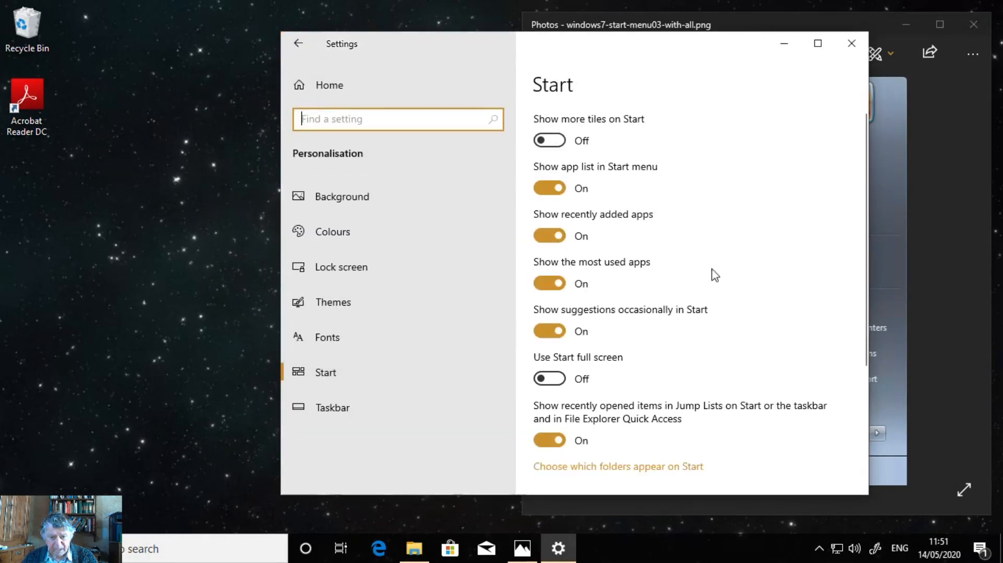
scroll(705, 262, down, 2)
scroll(686, 446, down, 4)
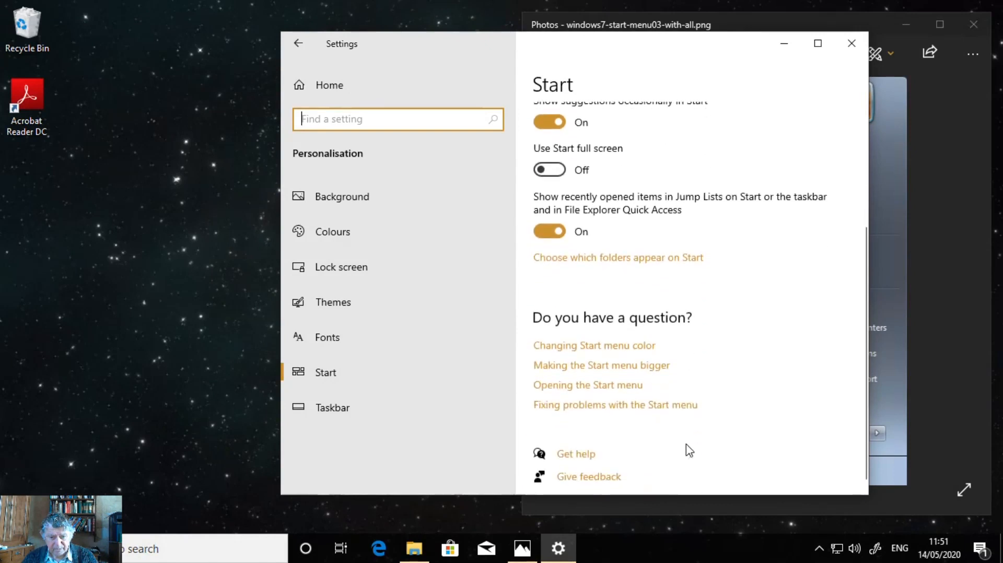
scroll(687, 449, down, 1)
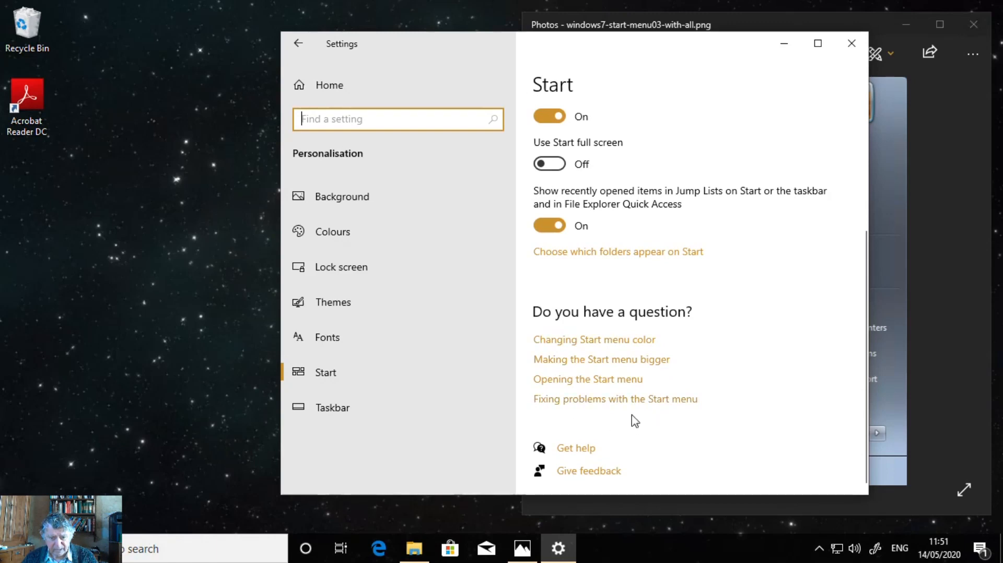
click(852, 43)
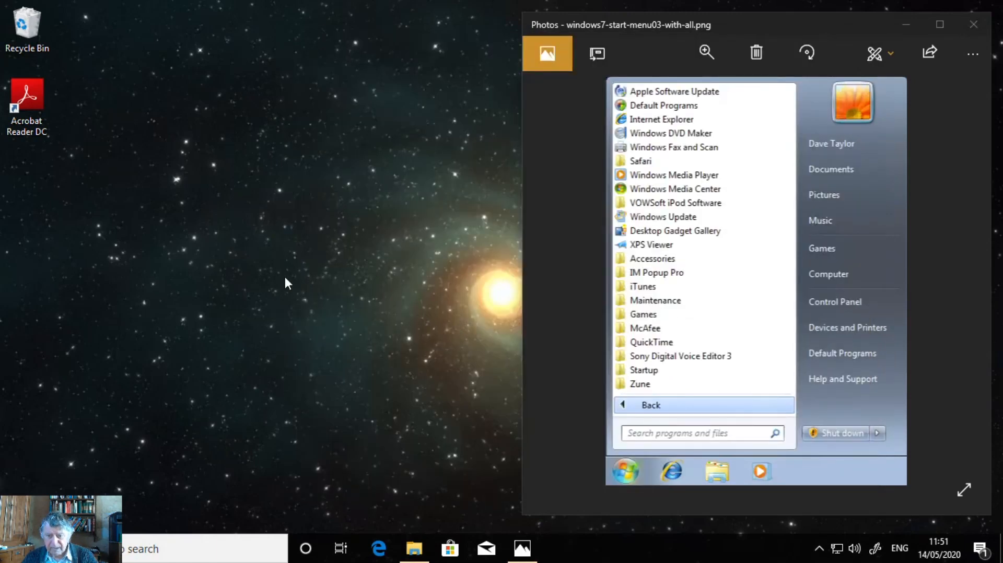
click(975, 22)
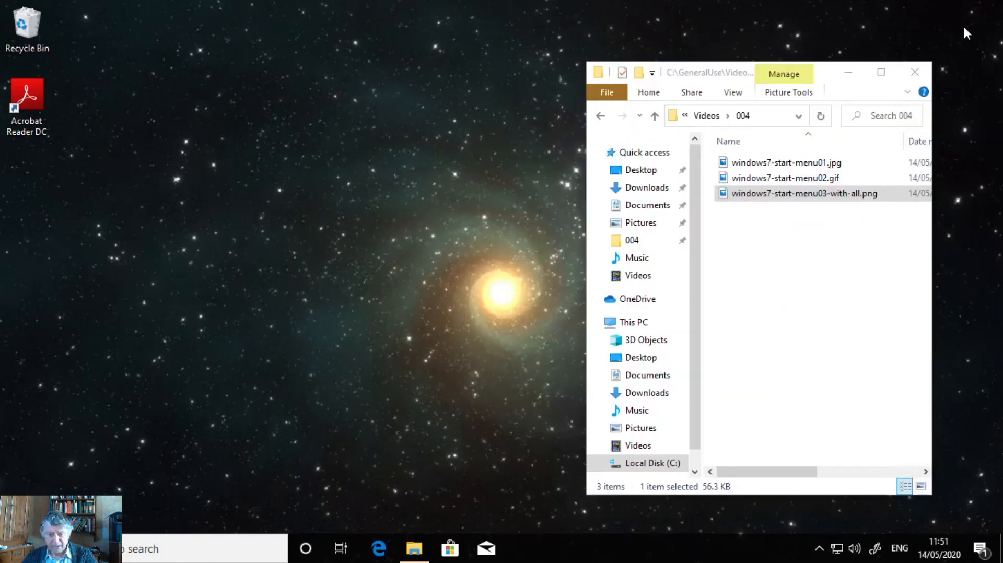